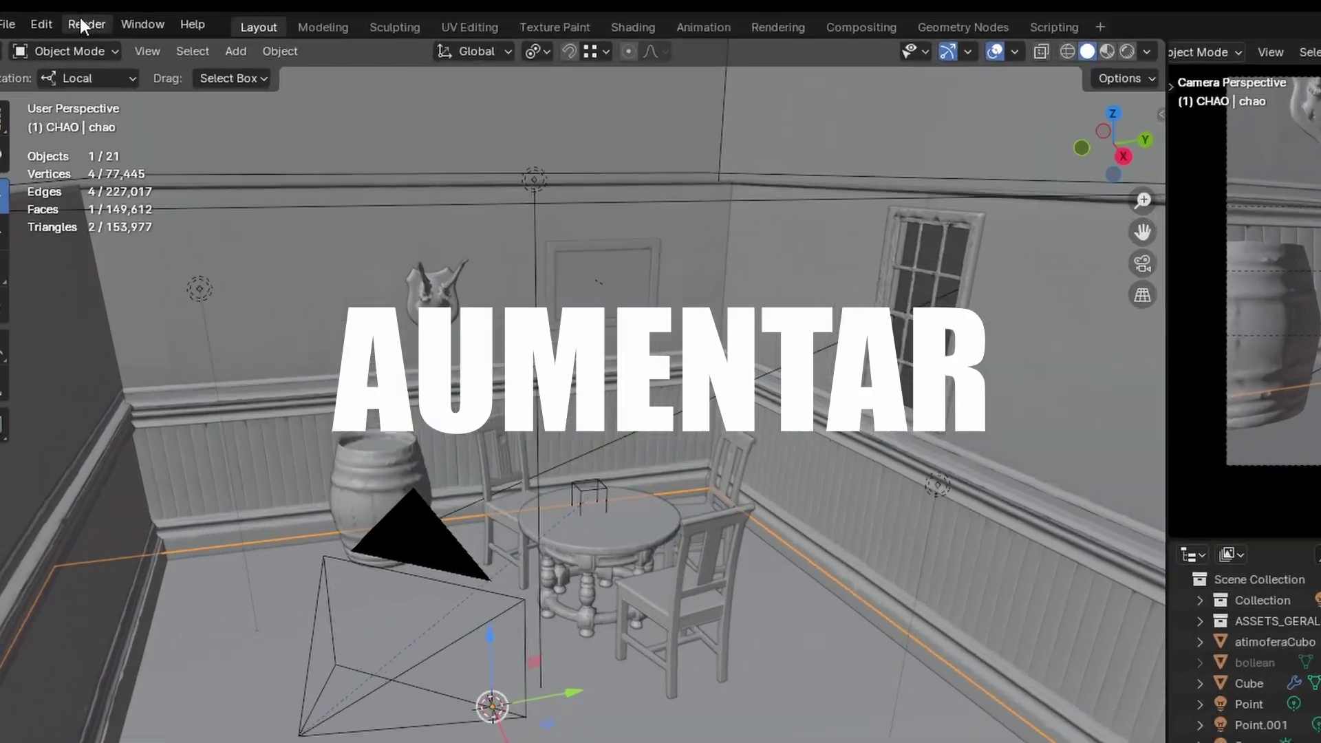
Step: Start an animation render, then set the render engine to Cycles on GPU Compute
left_click(84, 24)
left_click(122, 55)
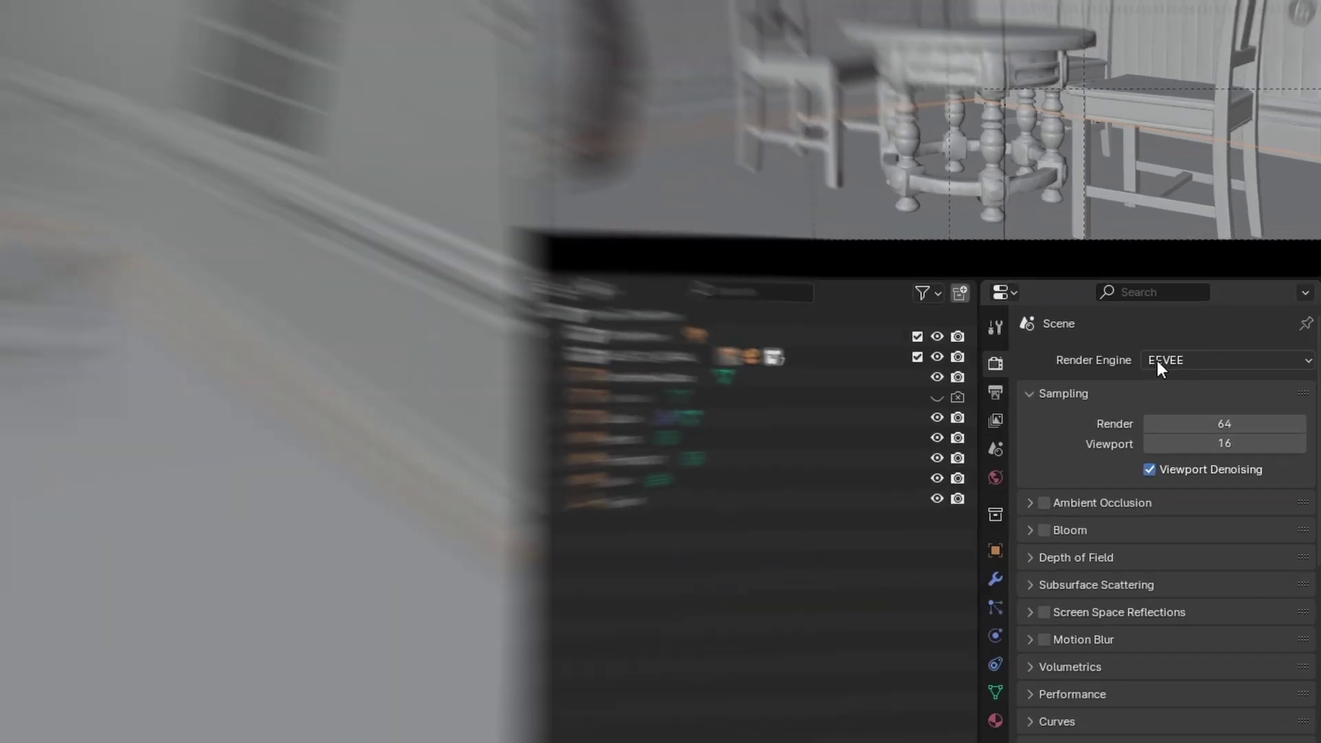
left_click(1232, 421)
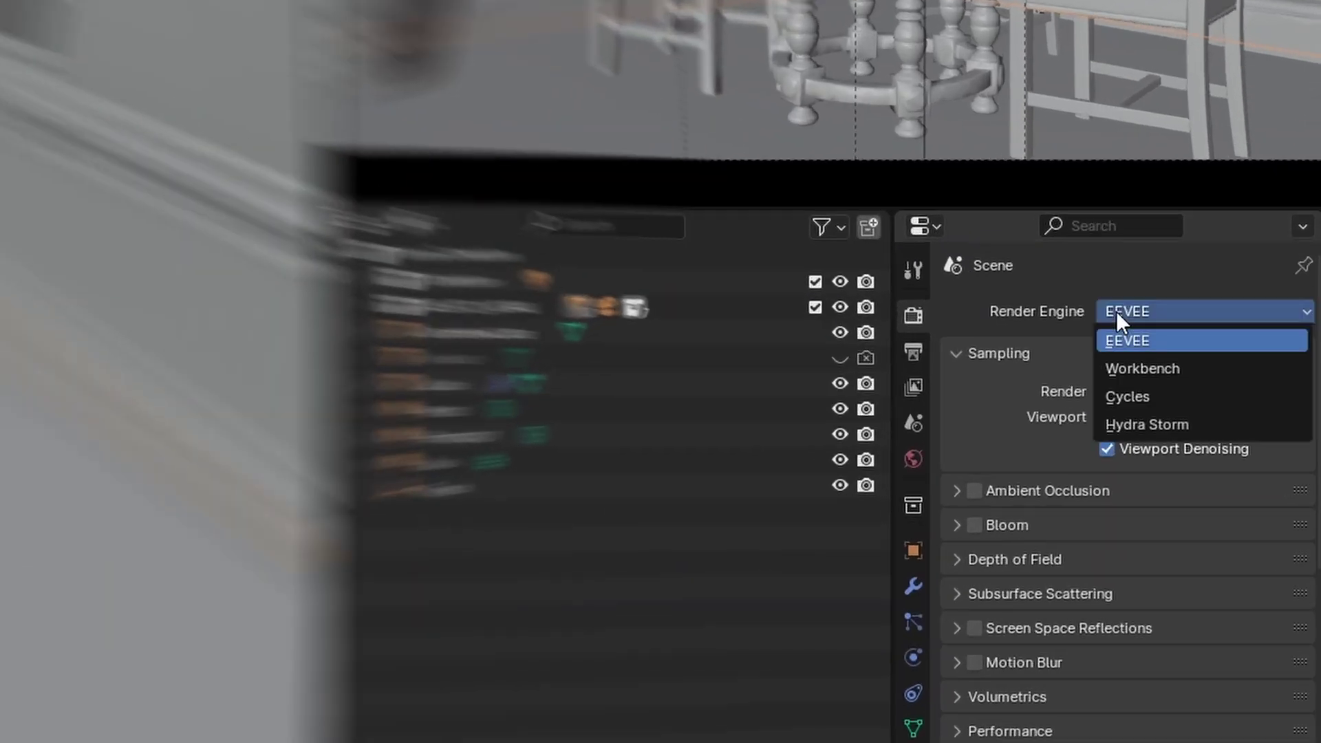
left_click(1130, 391)
left_click(1140, 375)
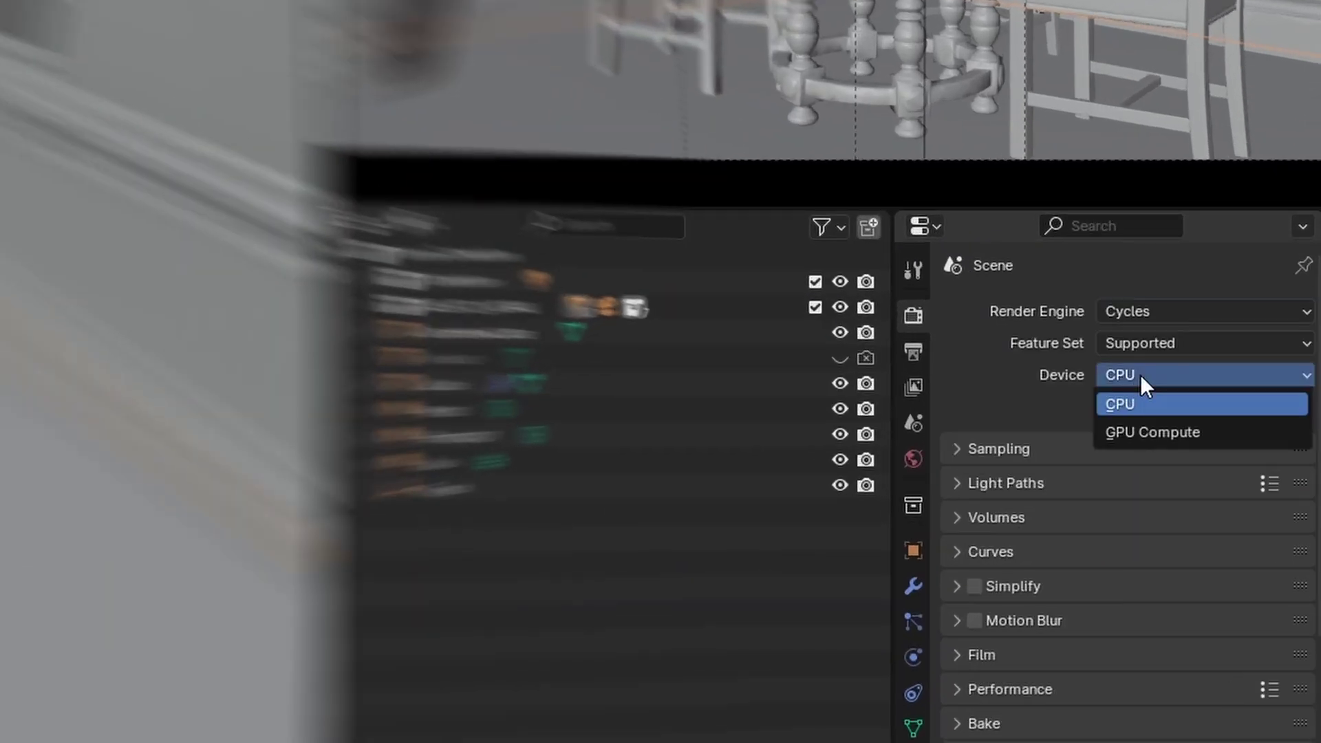
left_click(1140, 432)
Step: Enable CUDA with the GTX 1050 Ti as the Cycles device in System preferences
left_click(54, 25)
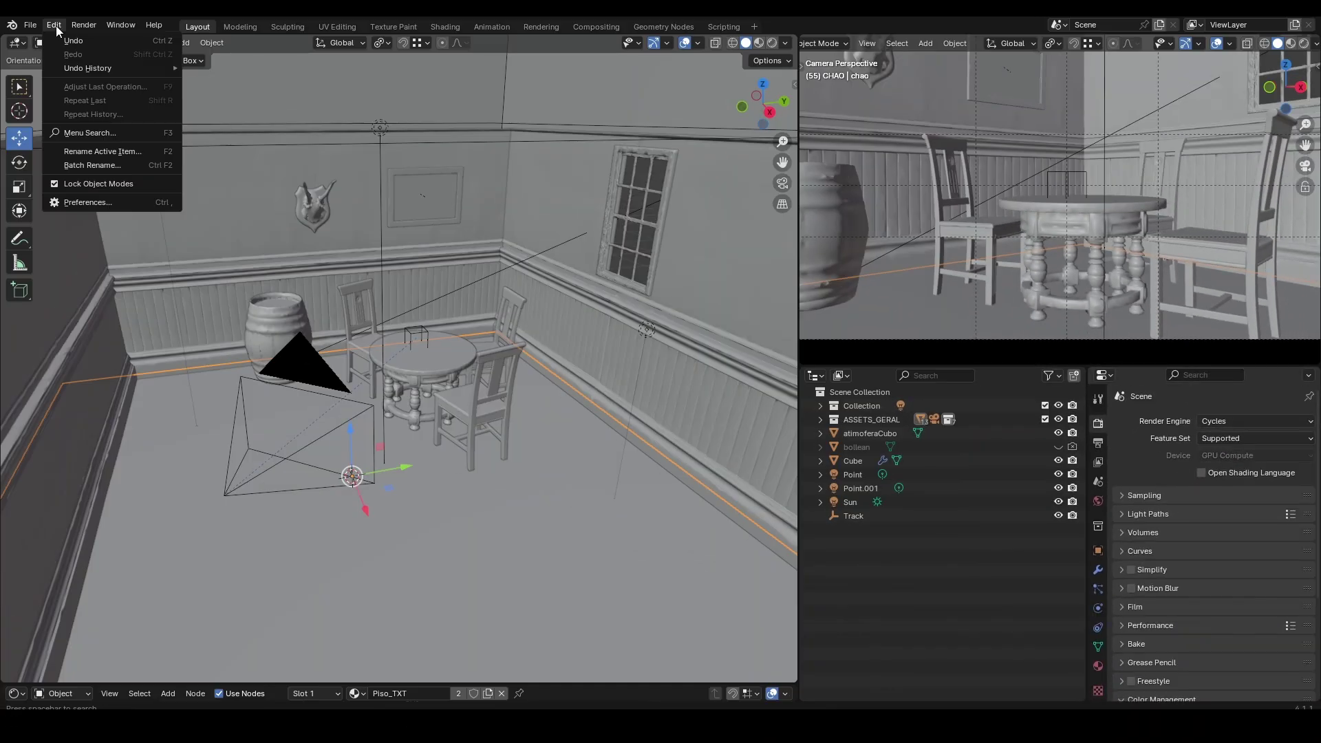
left_click(85, 201)
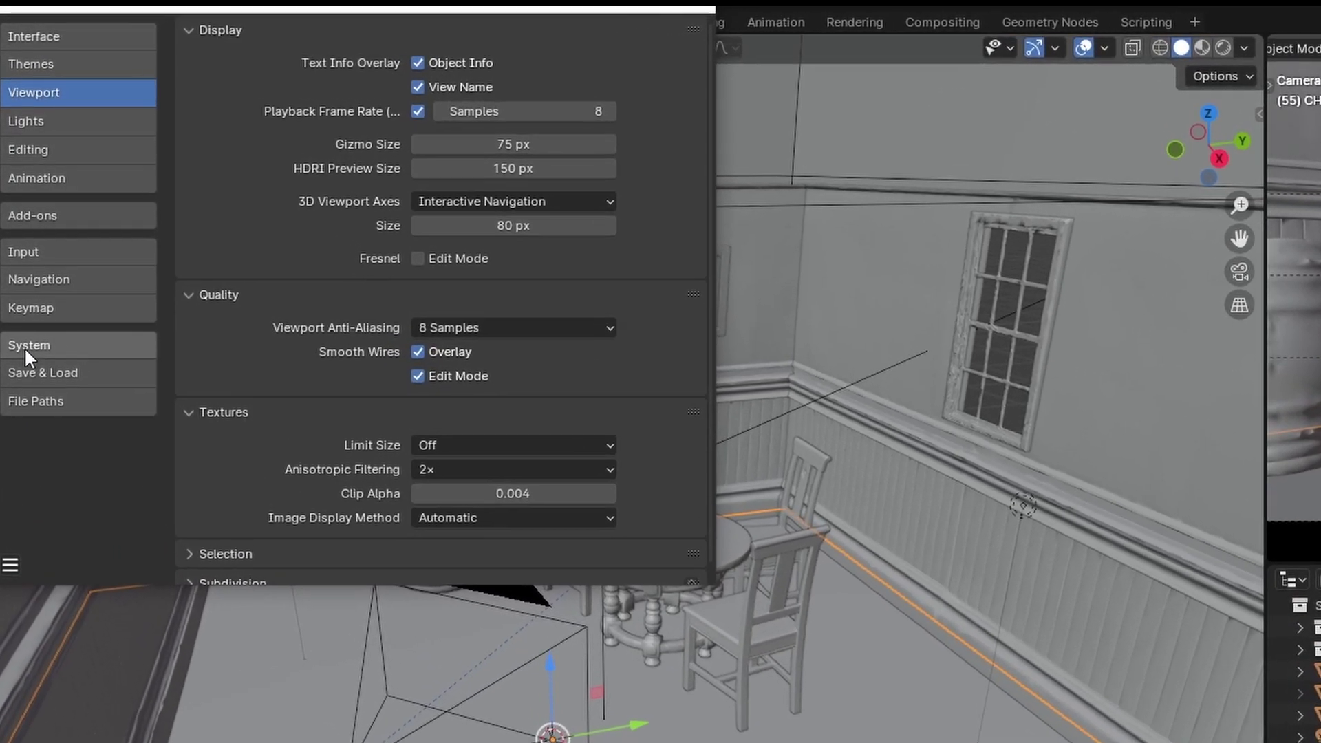
left_click(27, 348)
left_click(392, 61)
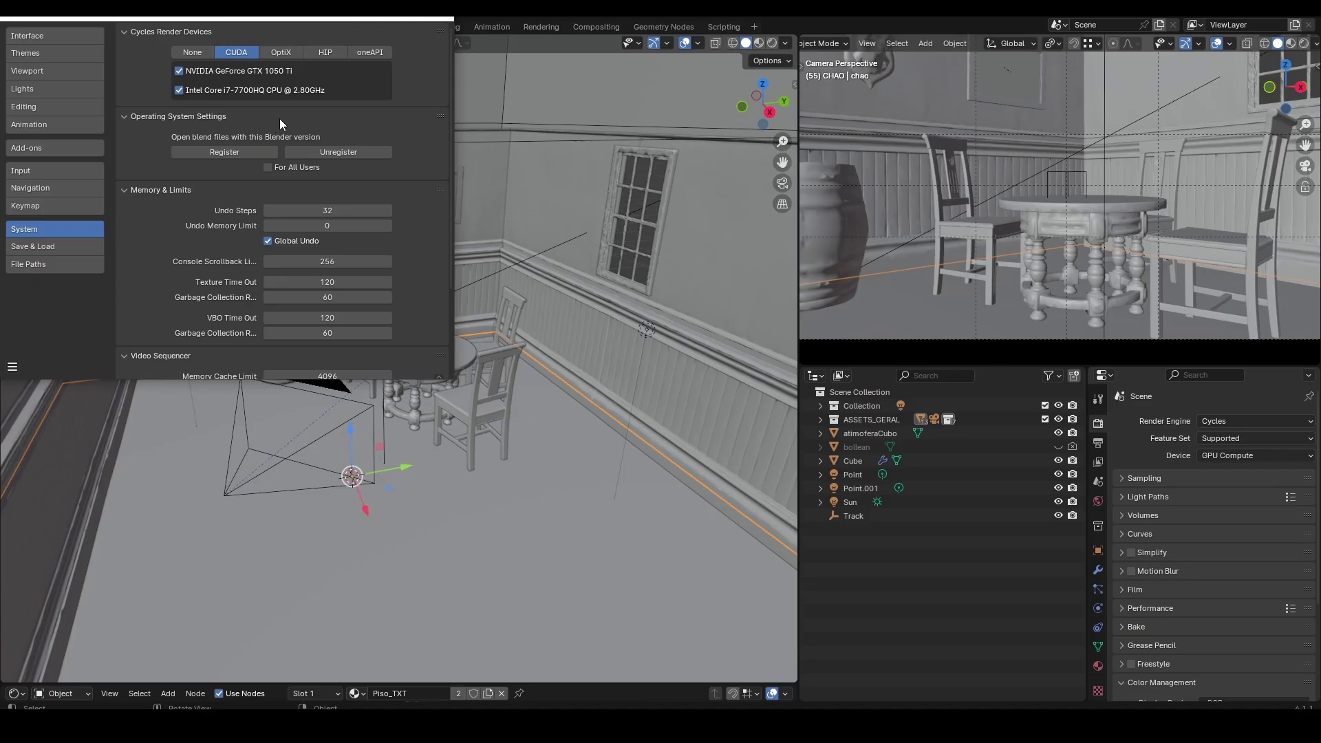
left_click(446, 18)
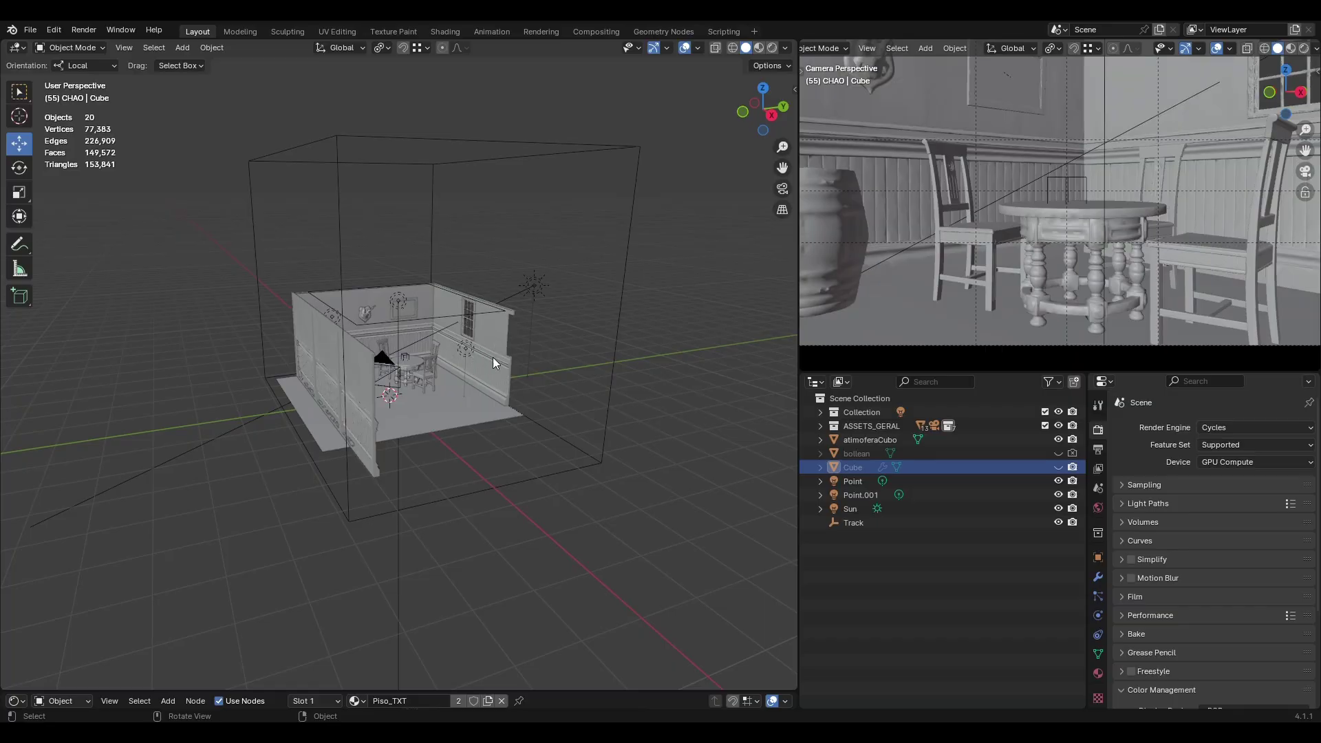
mouse_move(493, 357)
middle_mouse_down()
mouse_move(497, 388)
mouse_move(490, 366)
mouse_move(436, 337)
mouse_move(487, 317)
middle_mouse_up()
scroll(509, 367, "up", 5)
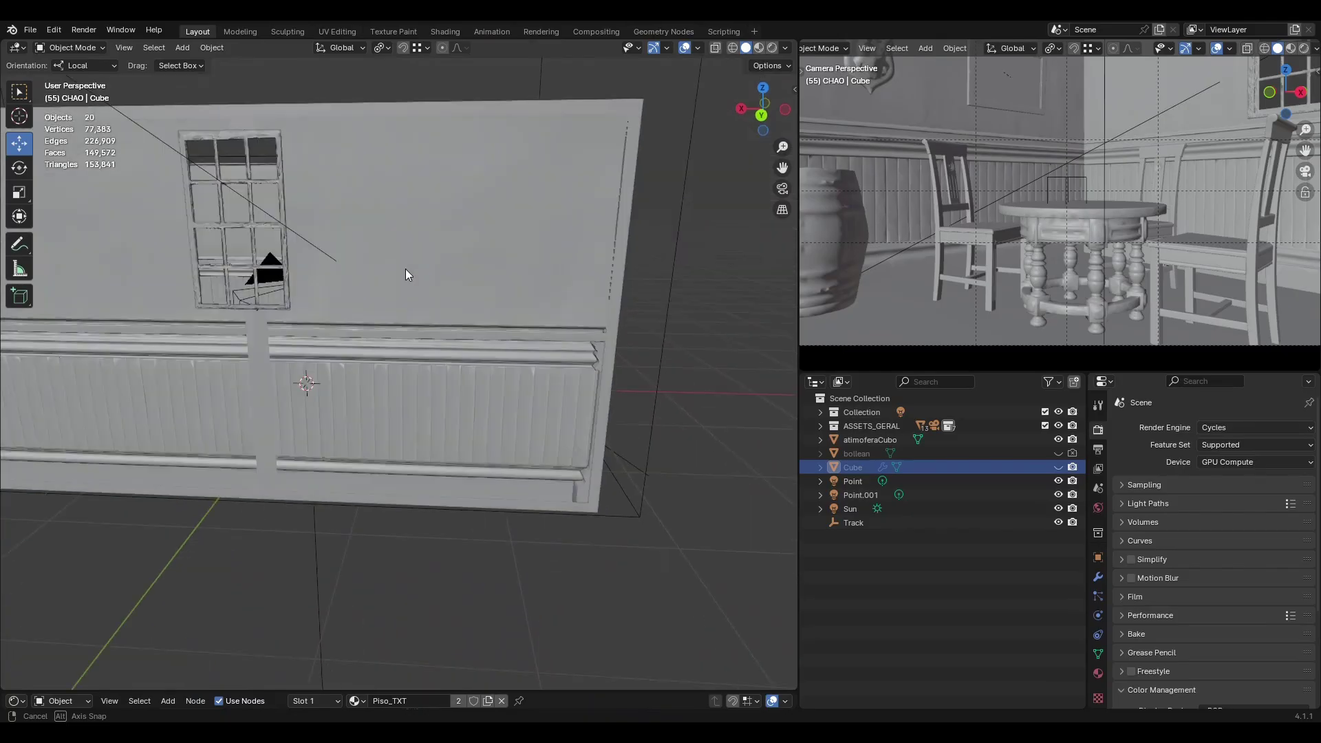
middle_click_drag(407, 274, 566, 271)
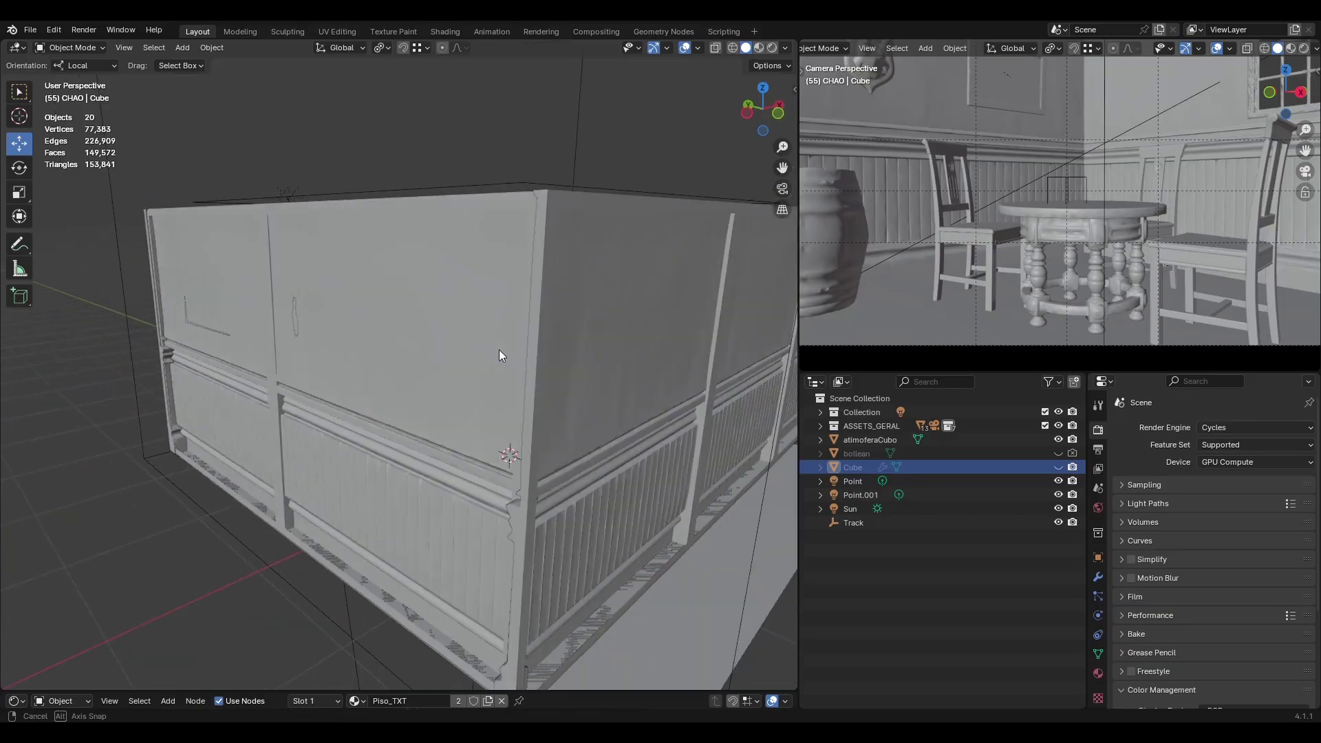
mouse_move(502, 360)
middle_mouse_down()
mouse_move(378, 348)
mouse_move(506, 358)
mouse_move(436, 402)
mouse_move(456, 410)
mouse_move(472, 394)
mouse_move(444, 353)
mouse_move(523, 343)
middle_mouse_up()
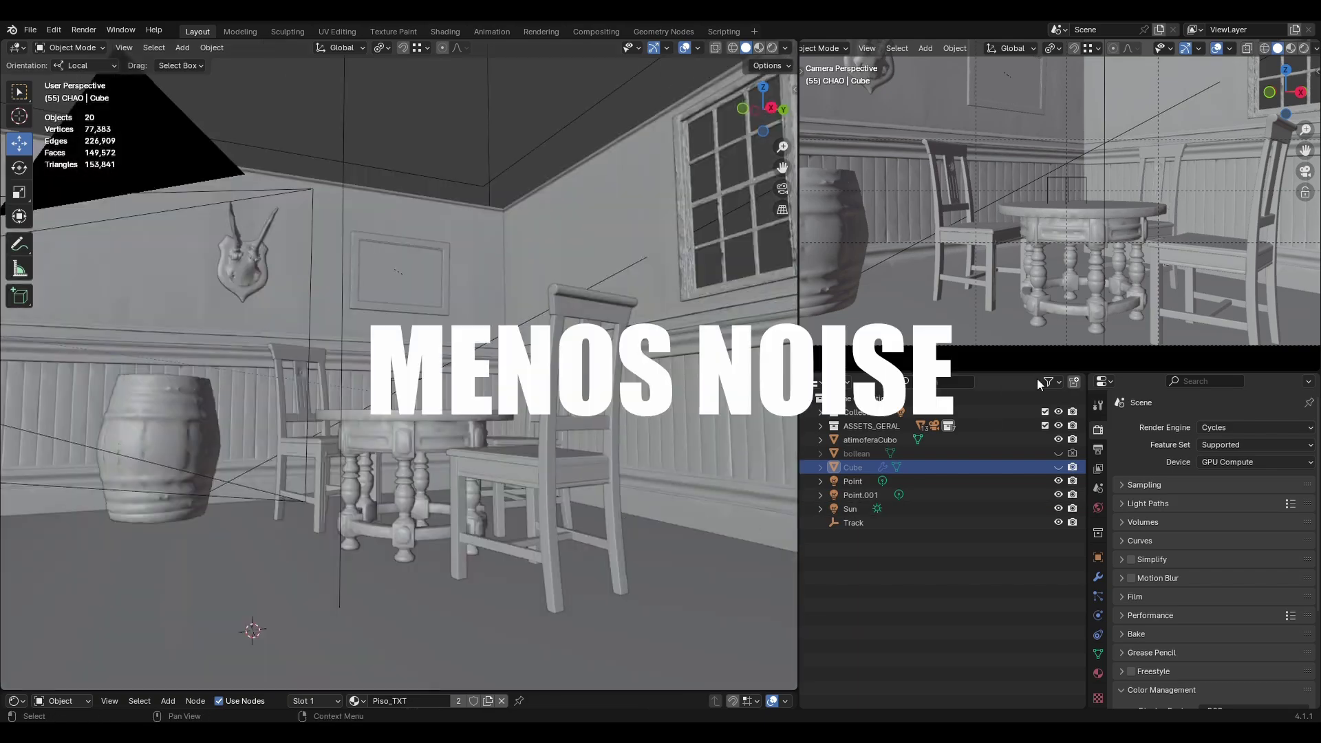
Step: Cap the render Max Samples at 250
left_click_drag(1087, 384, 906, 382)
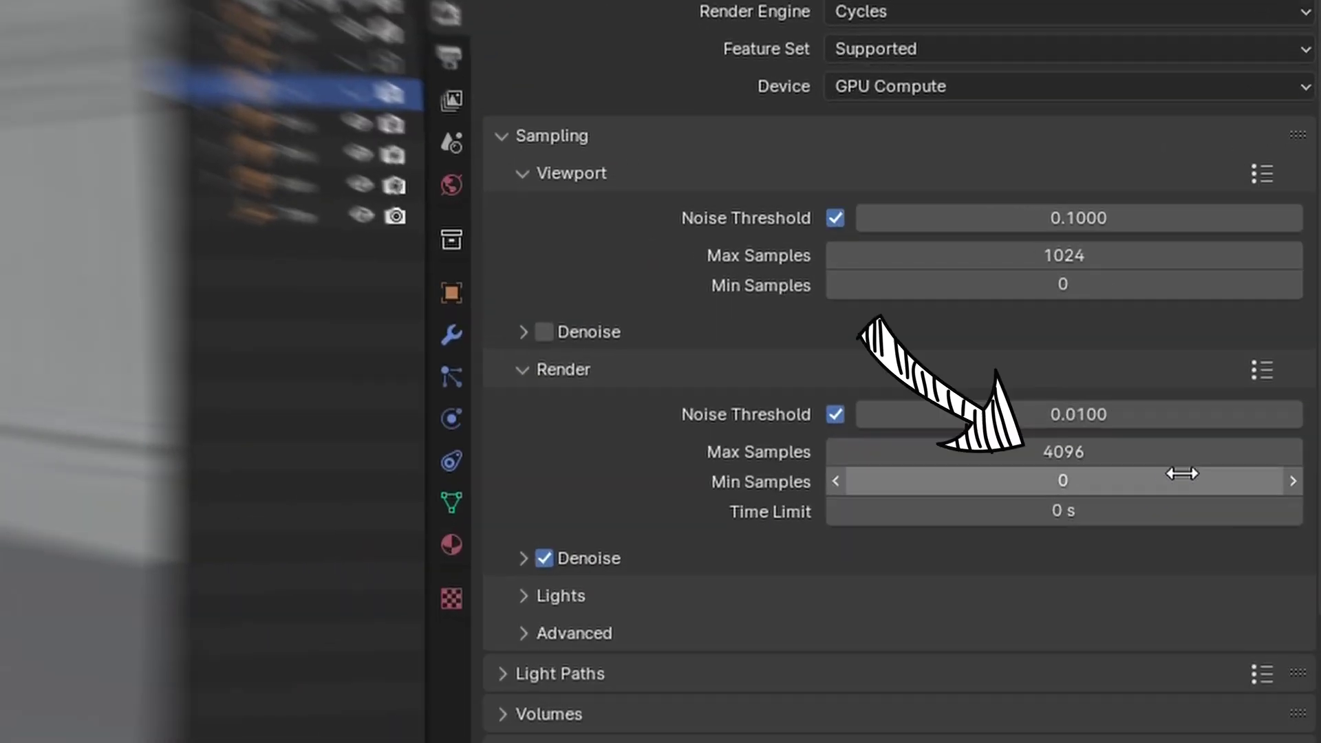
left_click(1238, 502)
type("250")
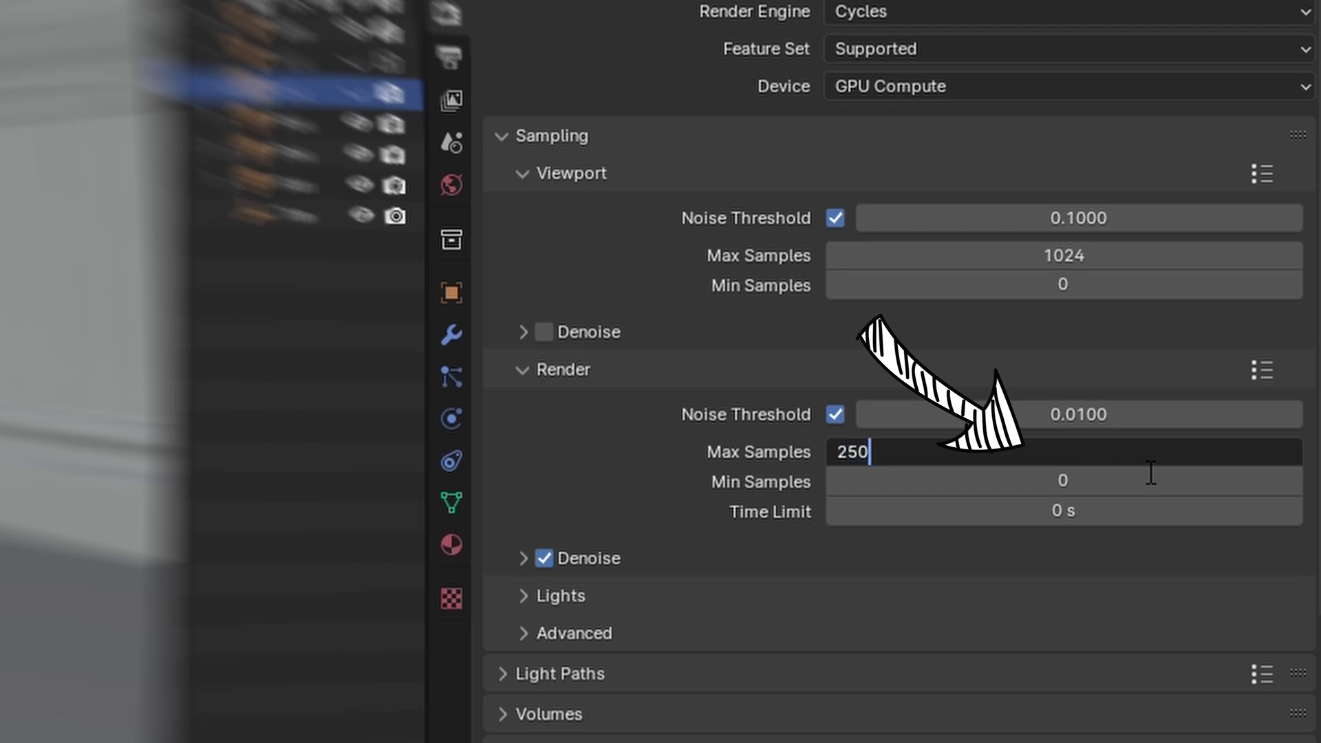
key("ctrl+a")
type("500")
key("ctrl+a")
type("25")
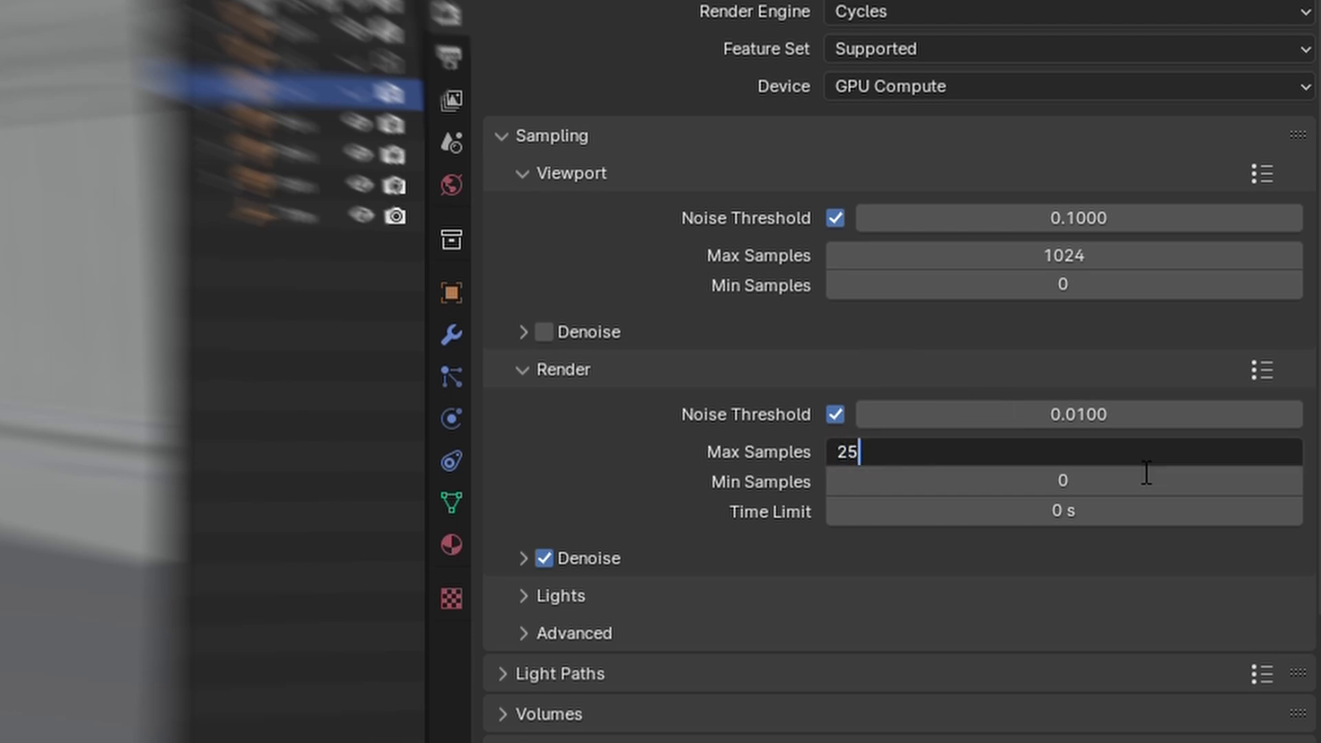
type("0")
key("Return")
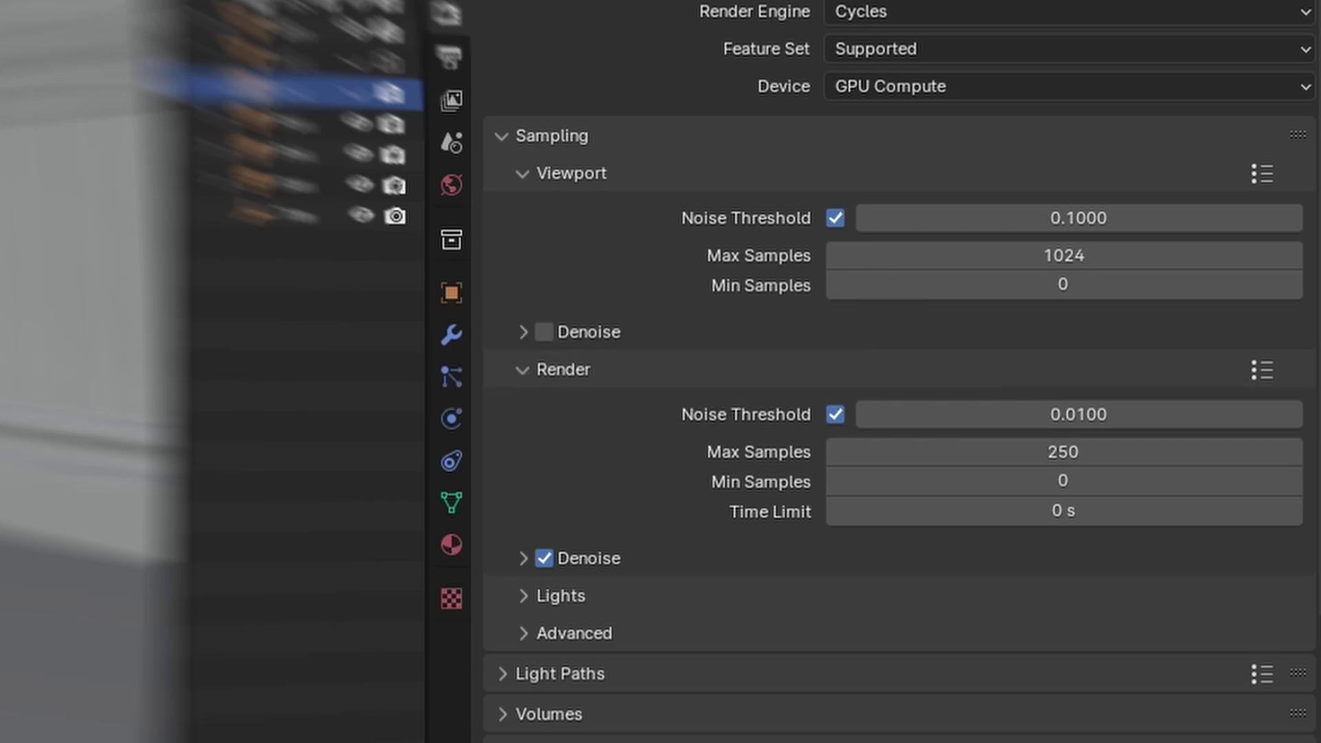
Step: Set the render Noise Threshold to 0.5 and render a test frame
left_click(1169, 421)
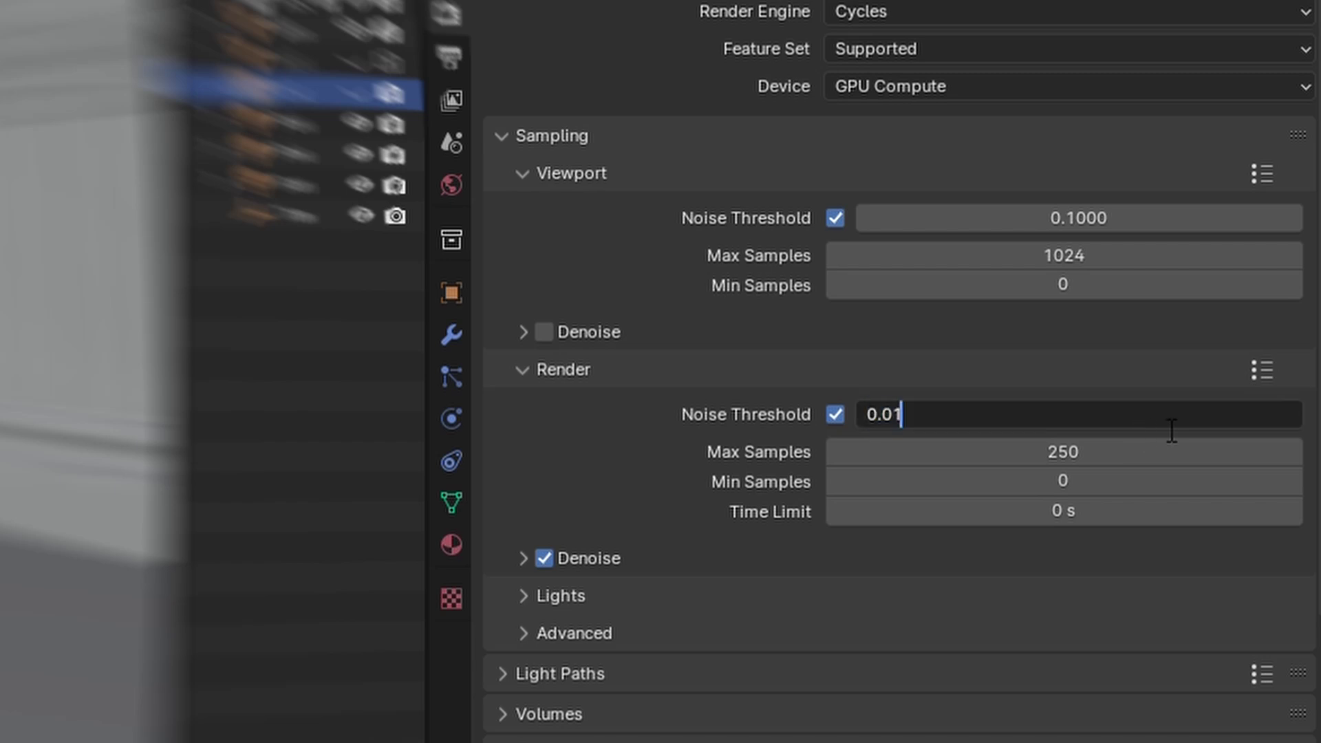
key("BackSpace")
key("BackSpace")
type("5")
key("Return")
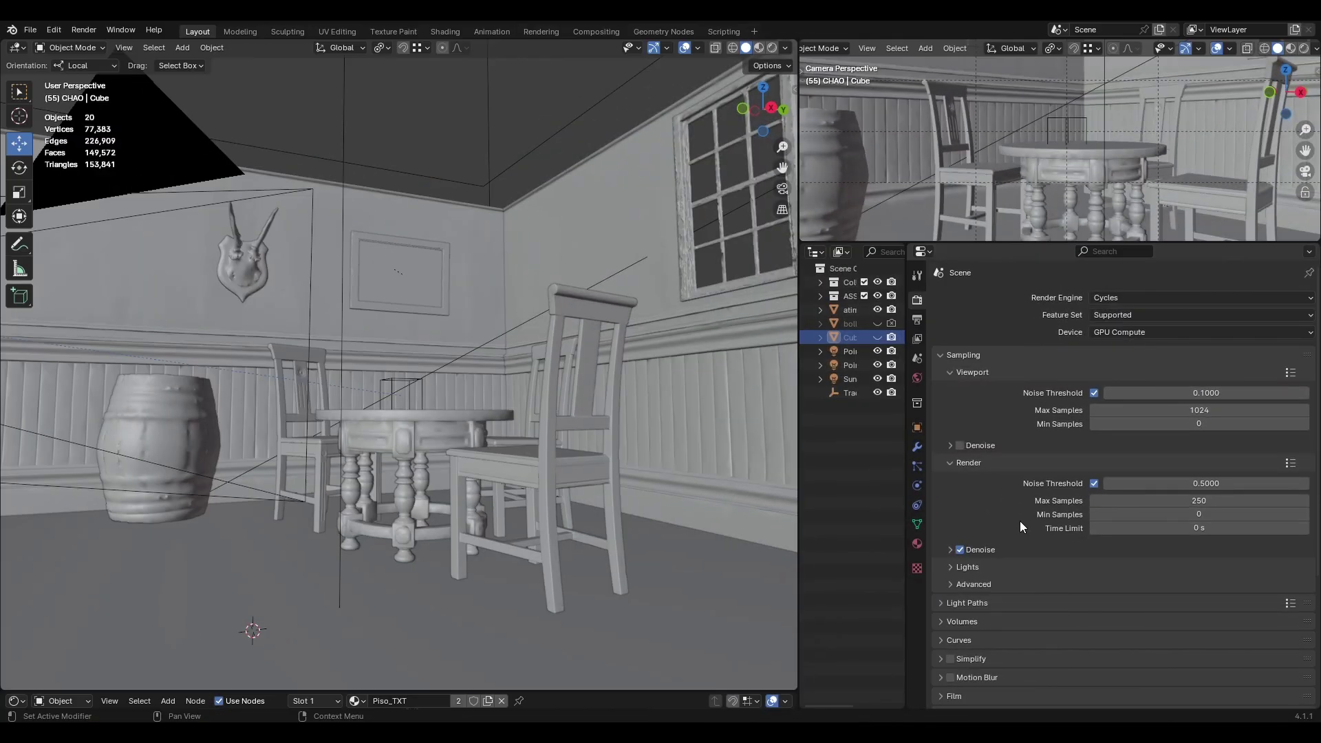
scroll(592, 370, "down", 4)
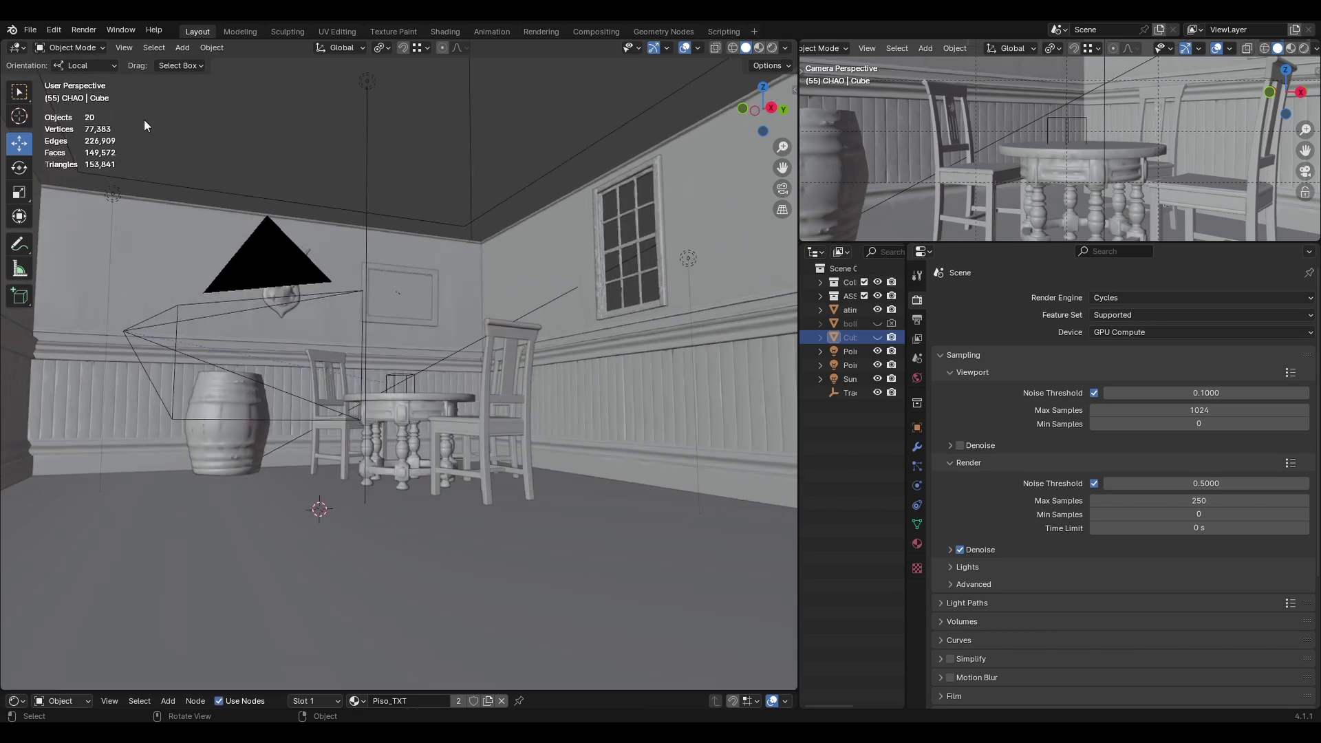
left_click(83, 30)
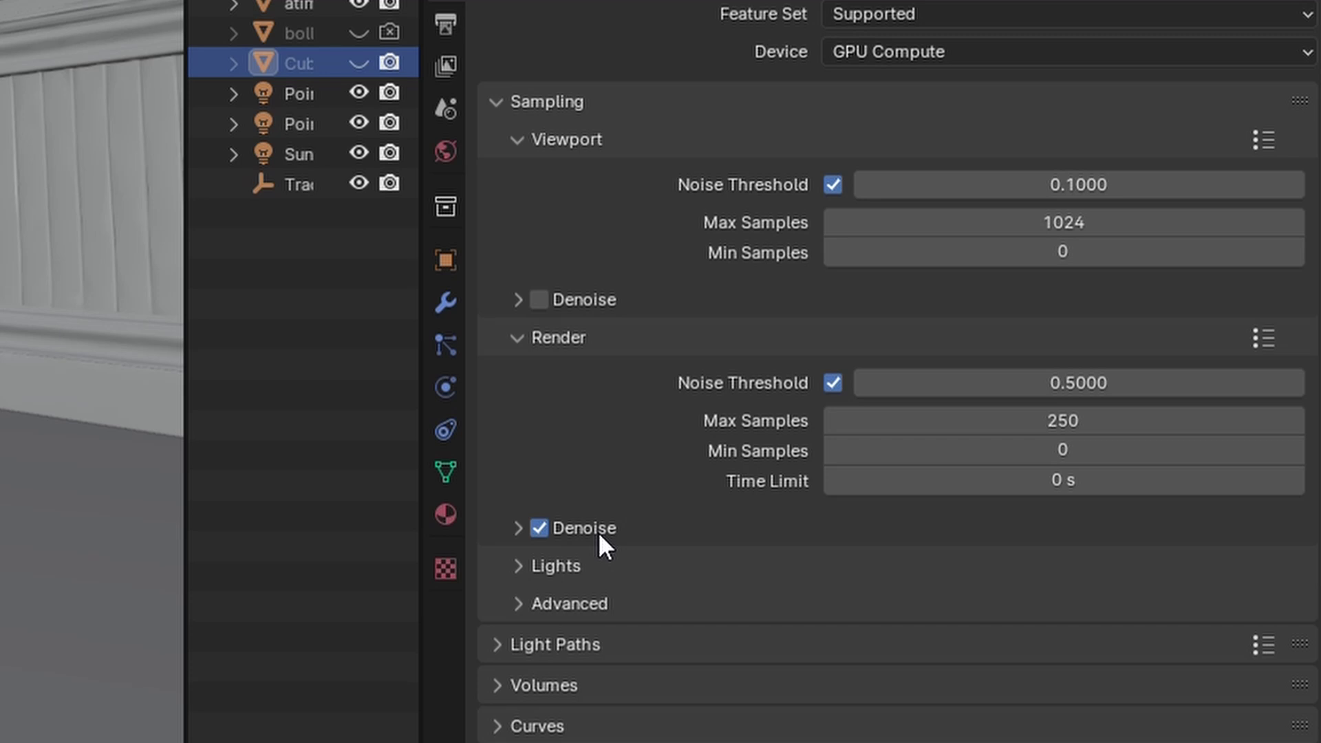
Step: Expand Denoise, try the OptiX denoiser, then revert to OpenImageDenoise
left_click(597, 531)
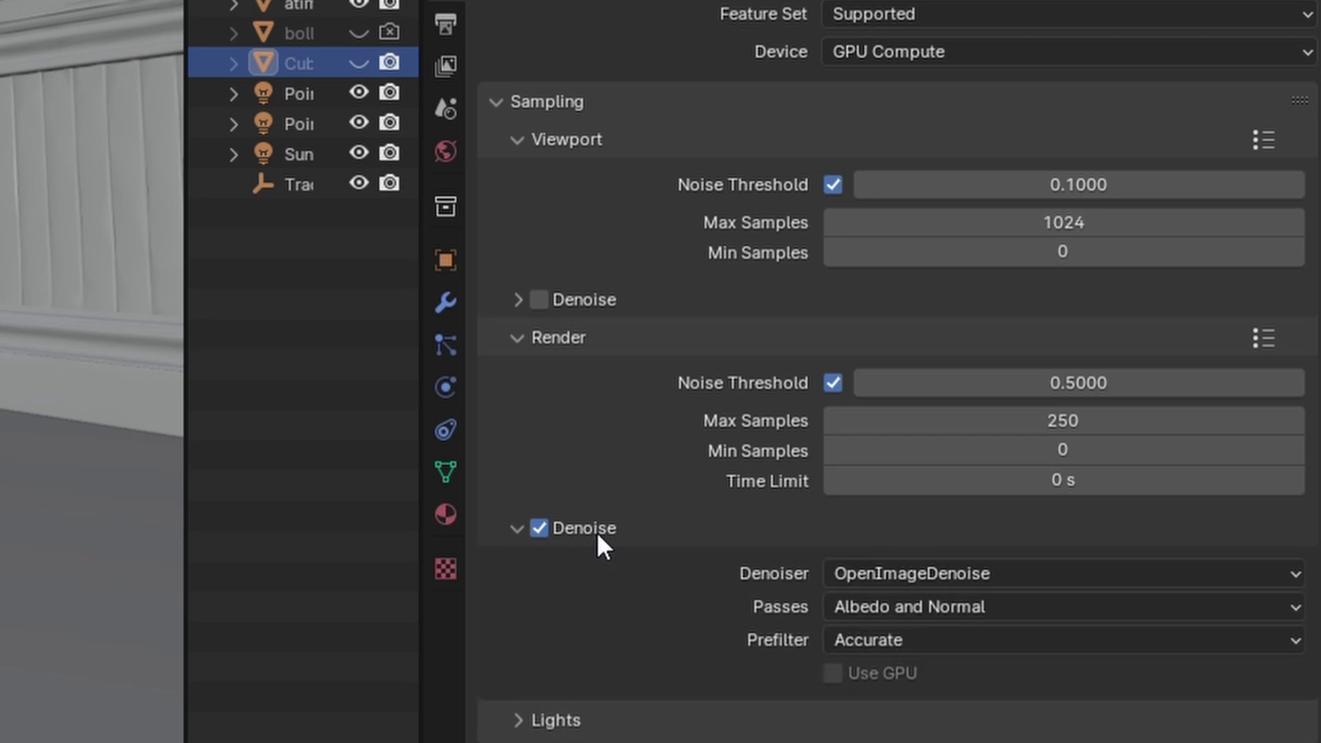
left_click(901, 577)
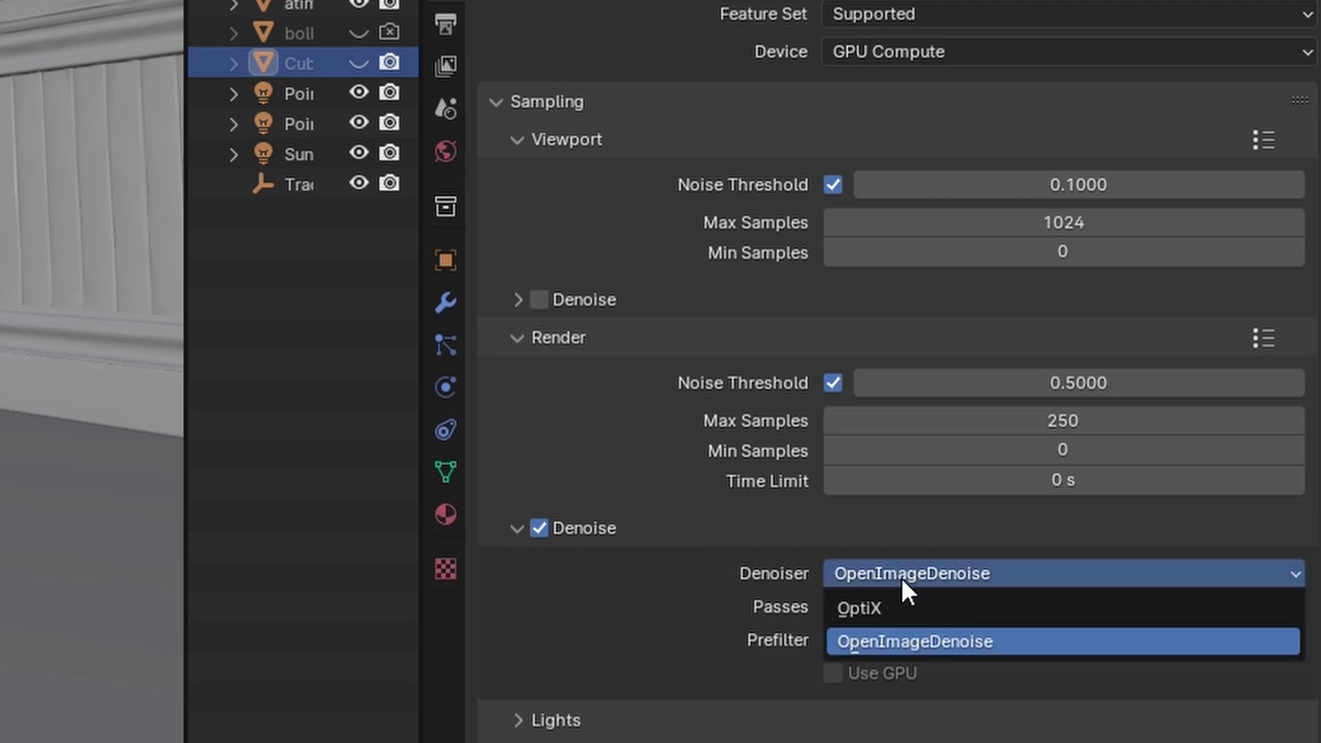
left_click(872, 614)
left_click(865, 574)
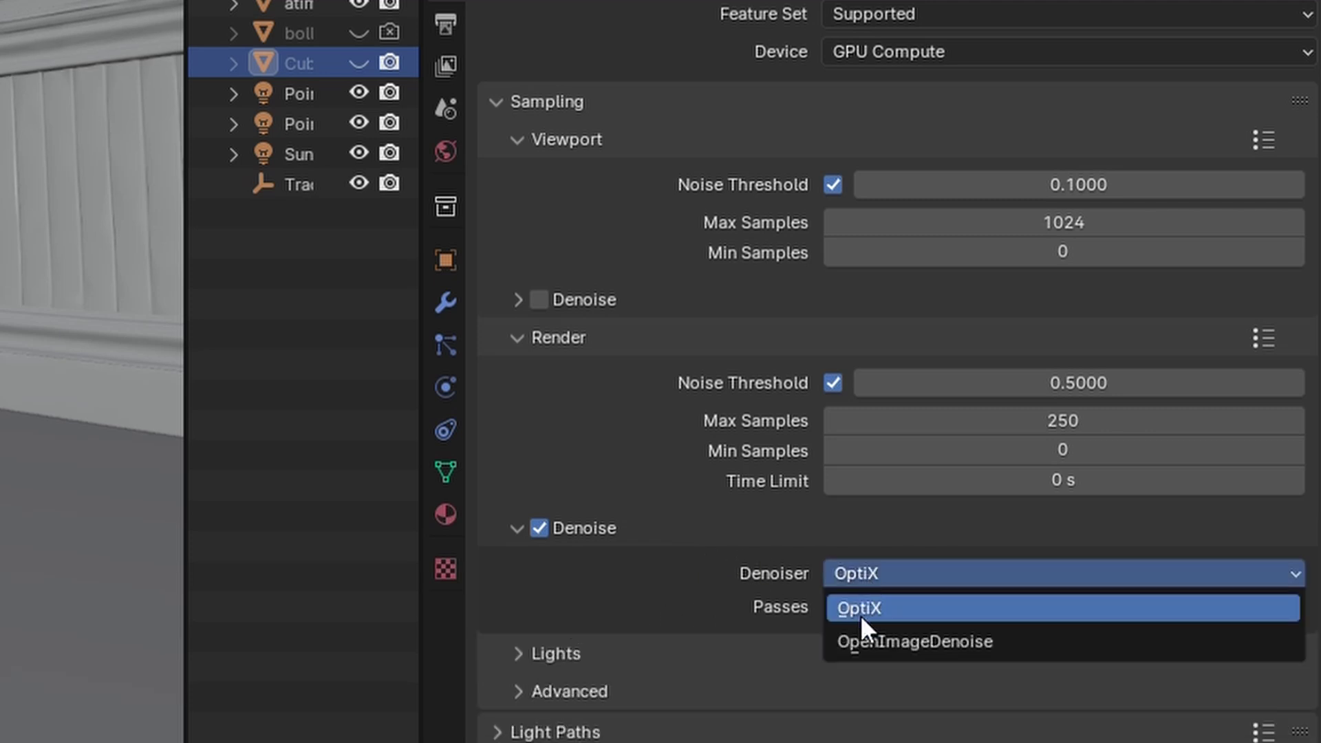
left_click(860, 643)
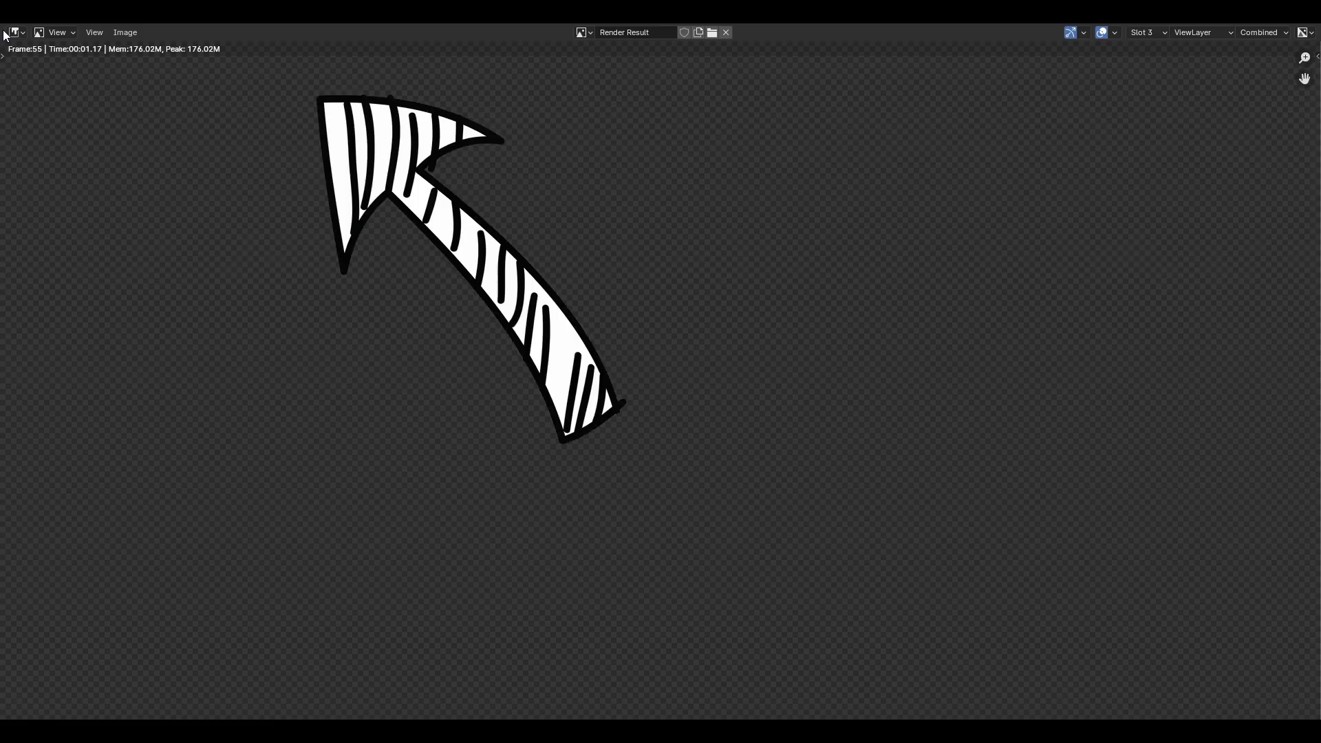
Step: Render frame 55 with F12 using the 250-sample settings
key("F12")
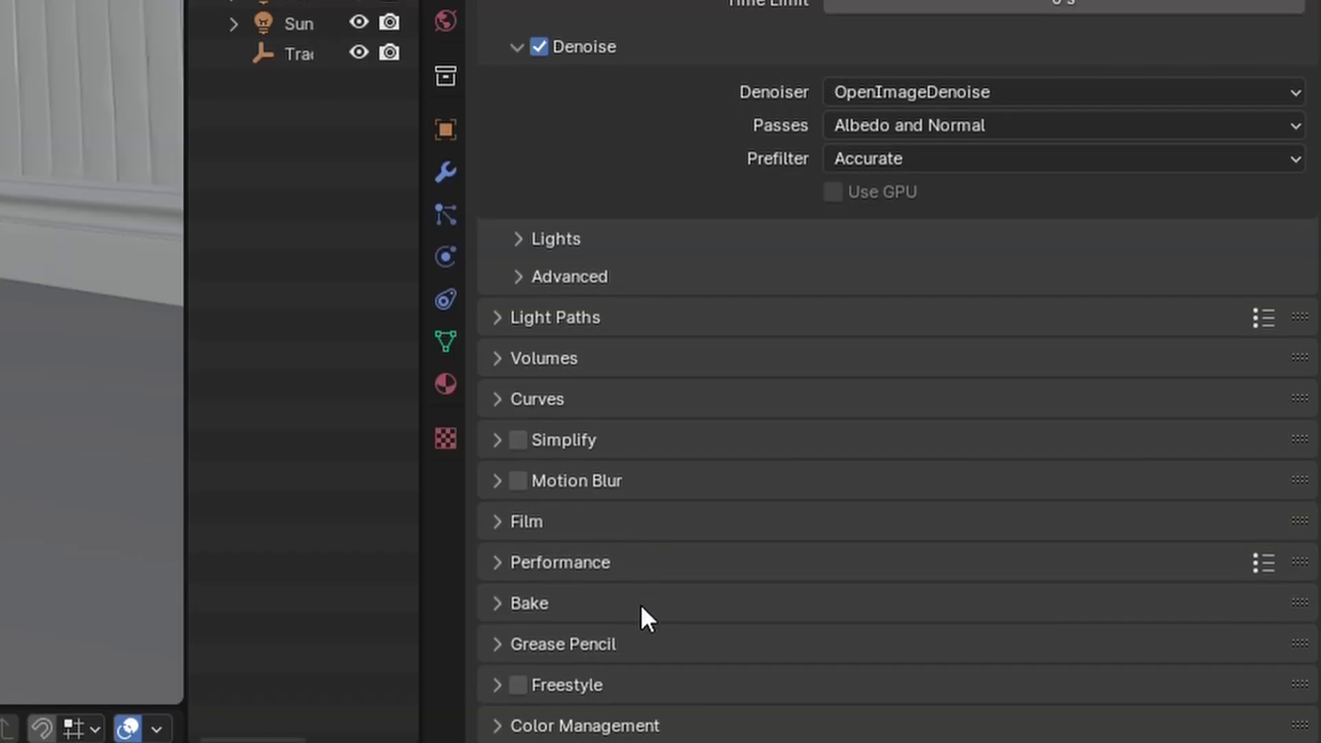
Step: Tick Persistent Data under Performance > Final Render and expand the Light Paths panel
left_click(570, 560)
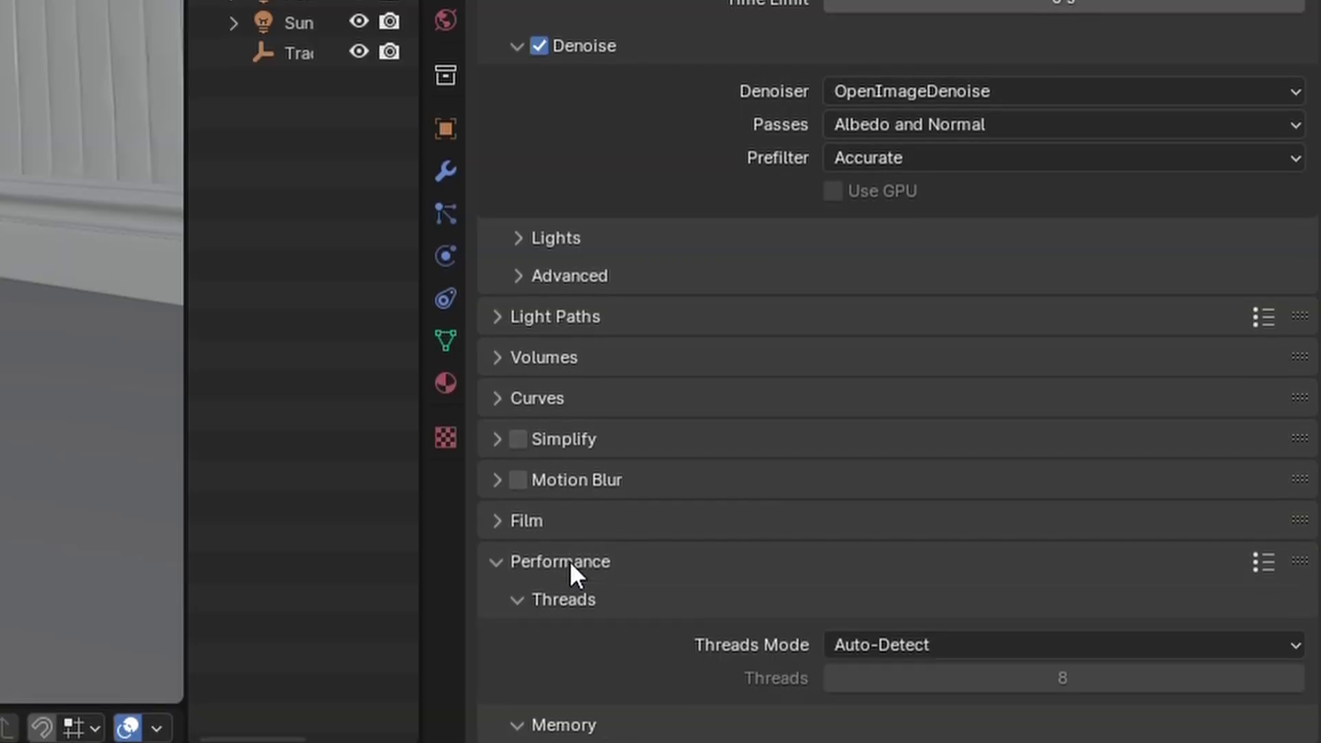
scroll(571, 547, "down", 5)
scroll(569, 547, "down", 5)
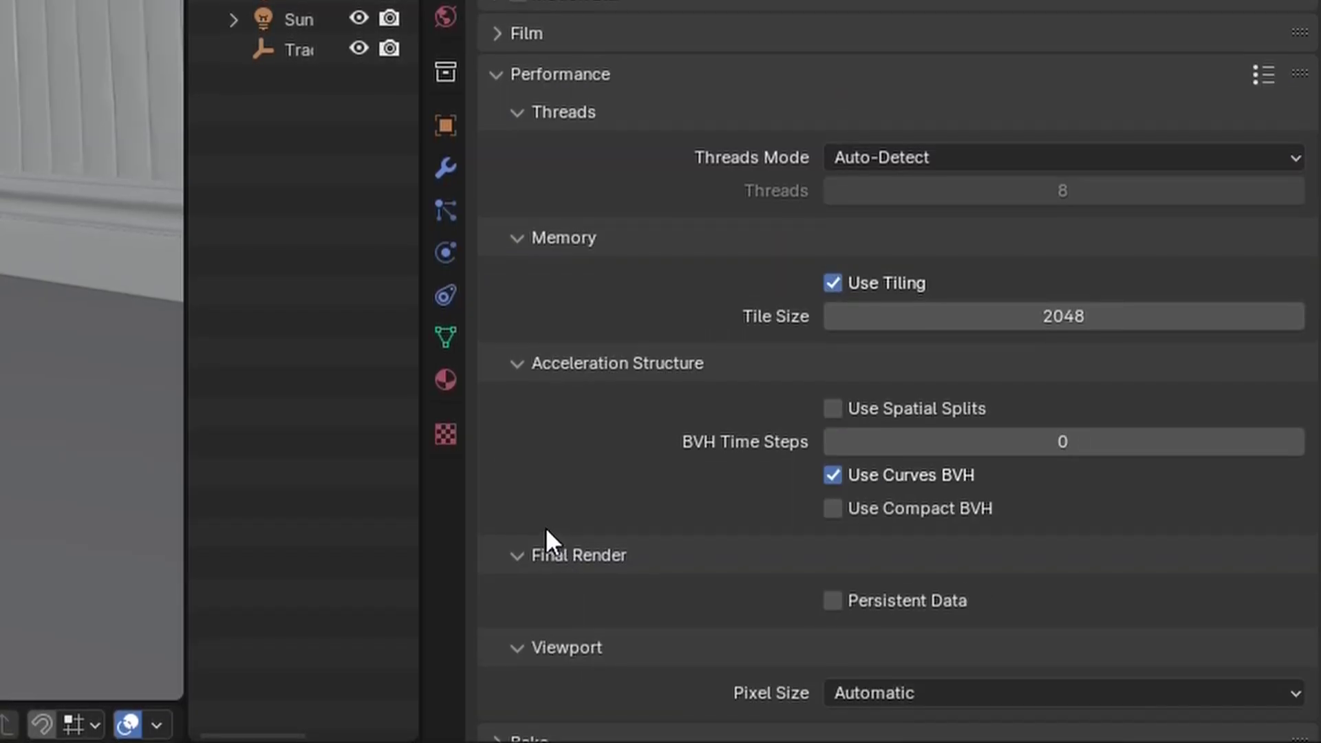
scroll(547, 527, "down", 2)
left_click(836, 540)
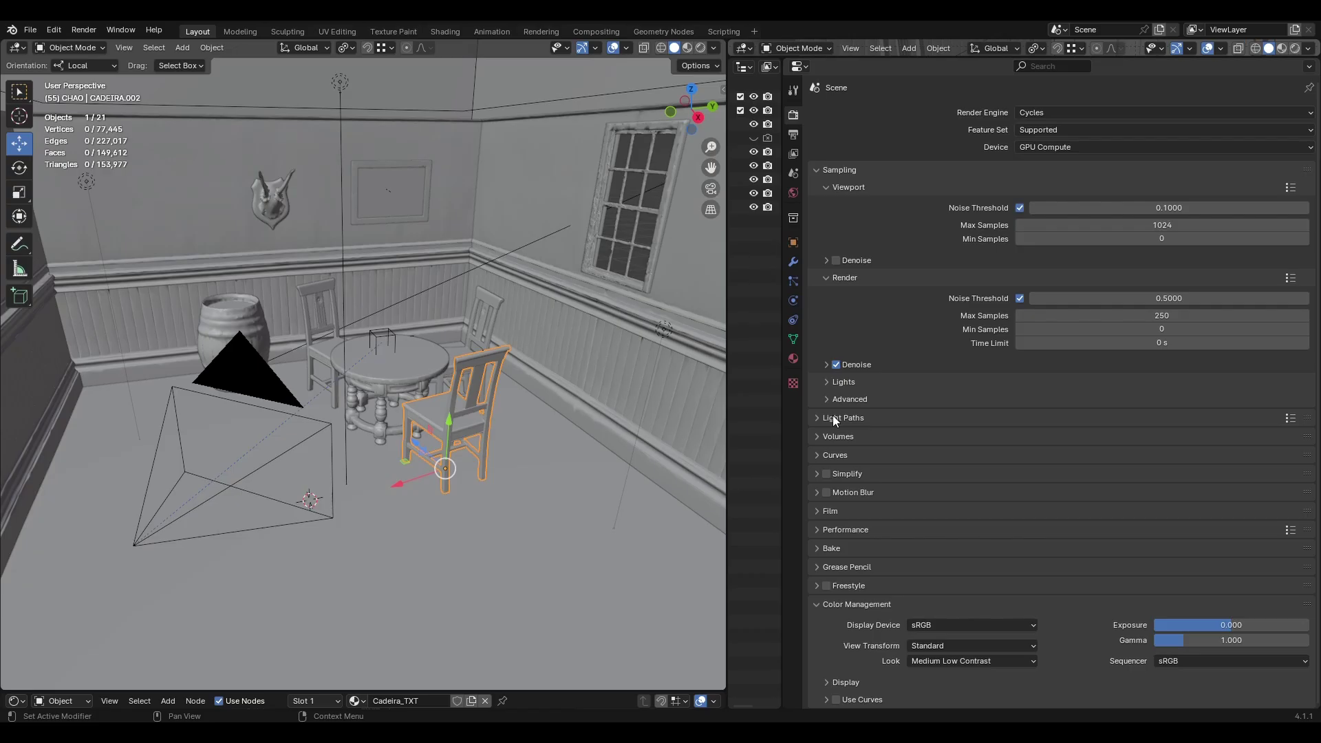
left_click(833, 417)
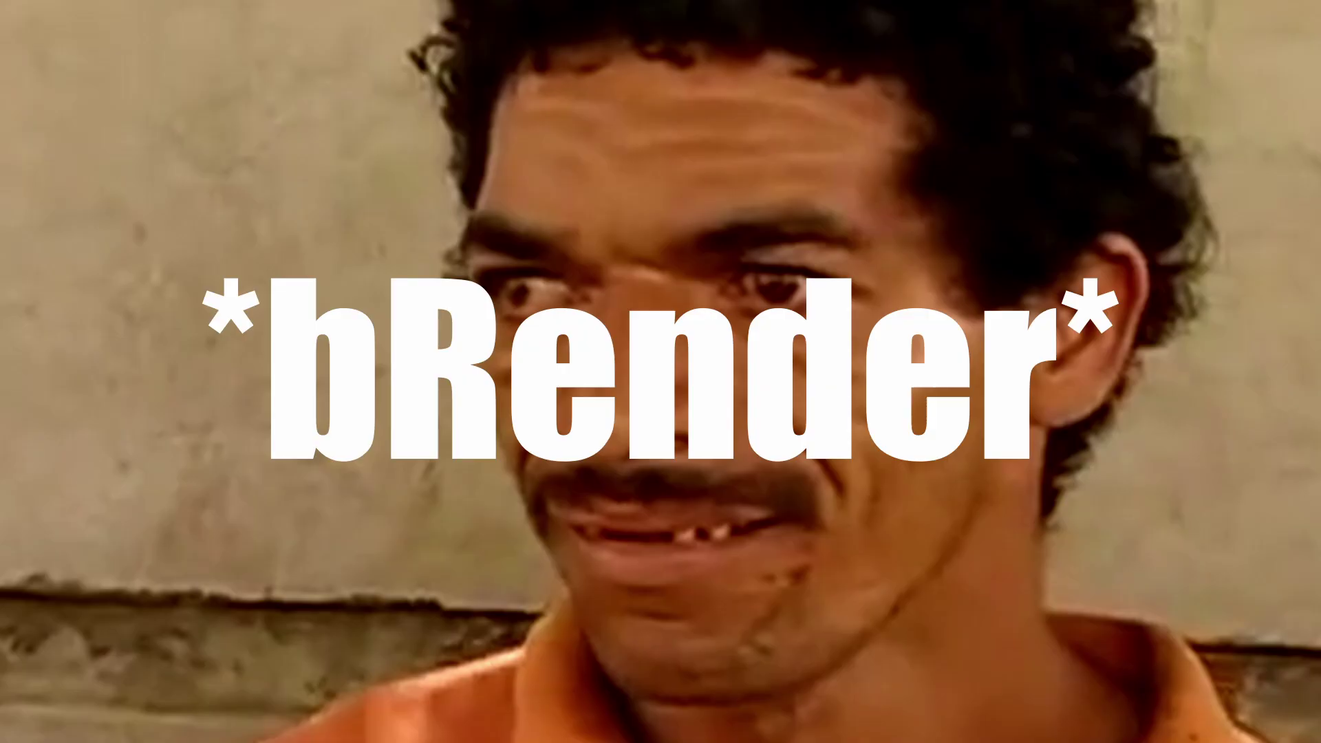
scroll(868, 446, "down", 3)
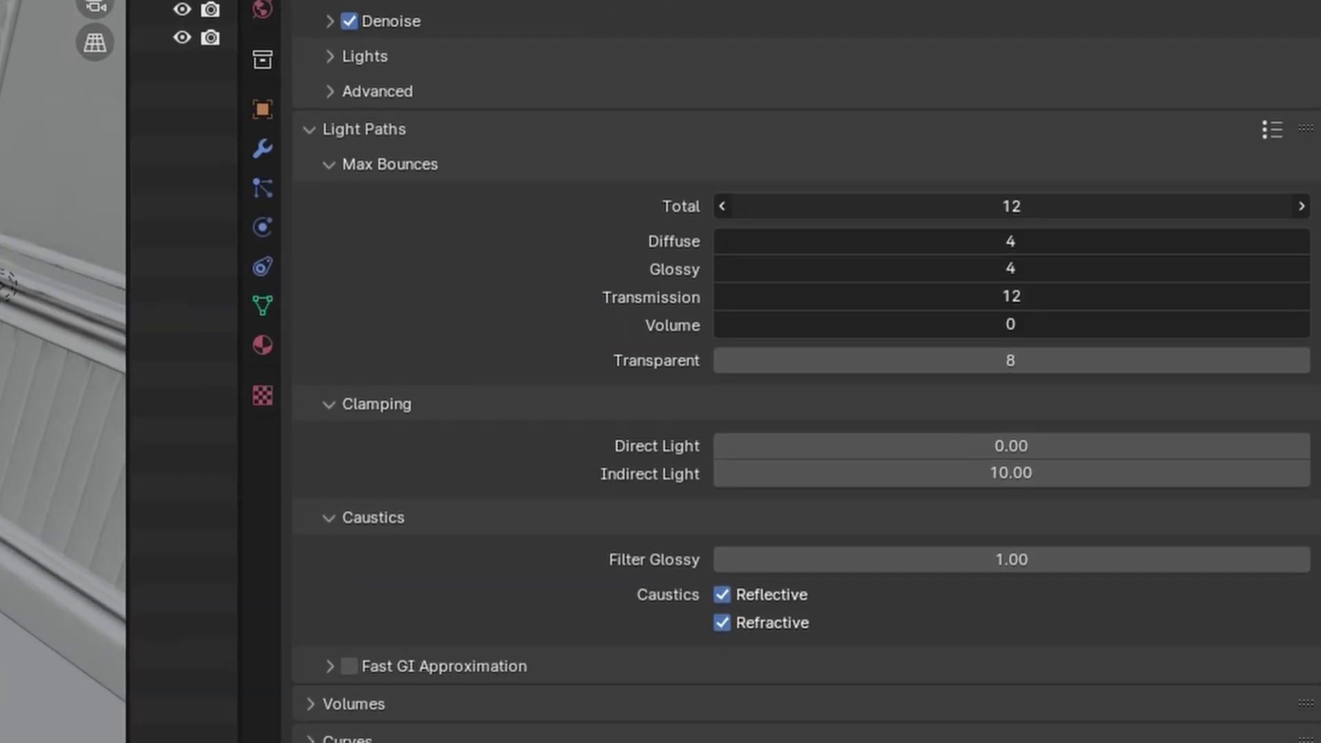
Step: Zero all Max Bounces fields, then set Total bounces to 8
left_click_drag(1079, 207, 1079, 360)
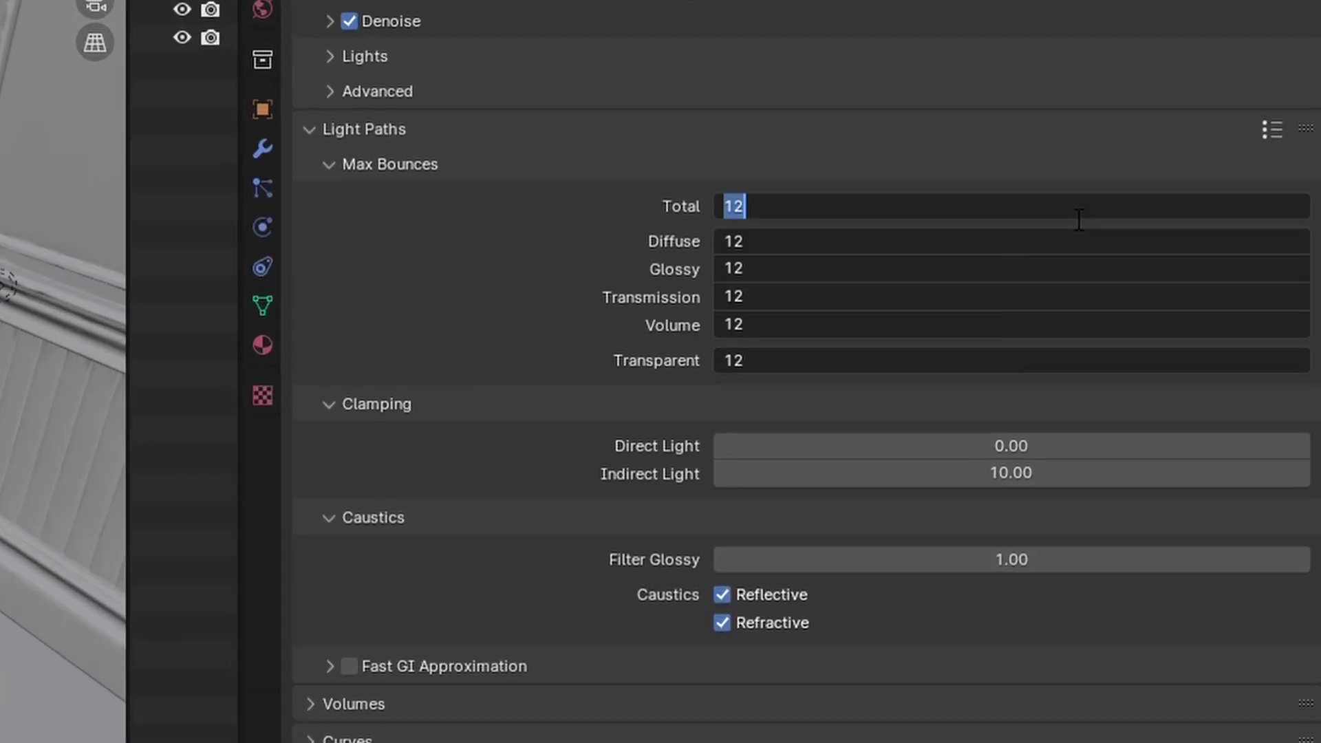
type("0")
key("Return")
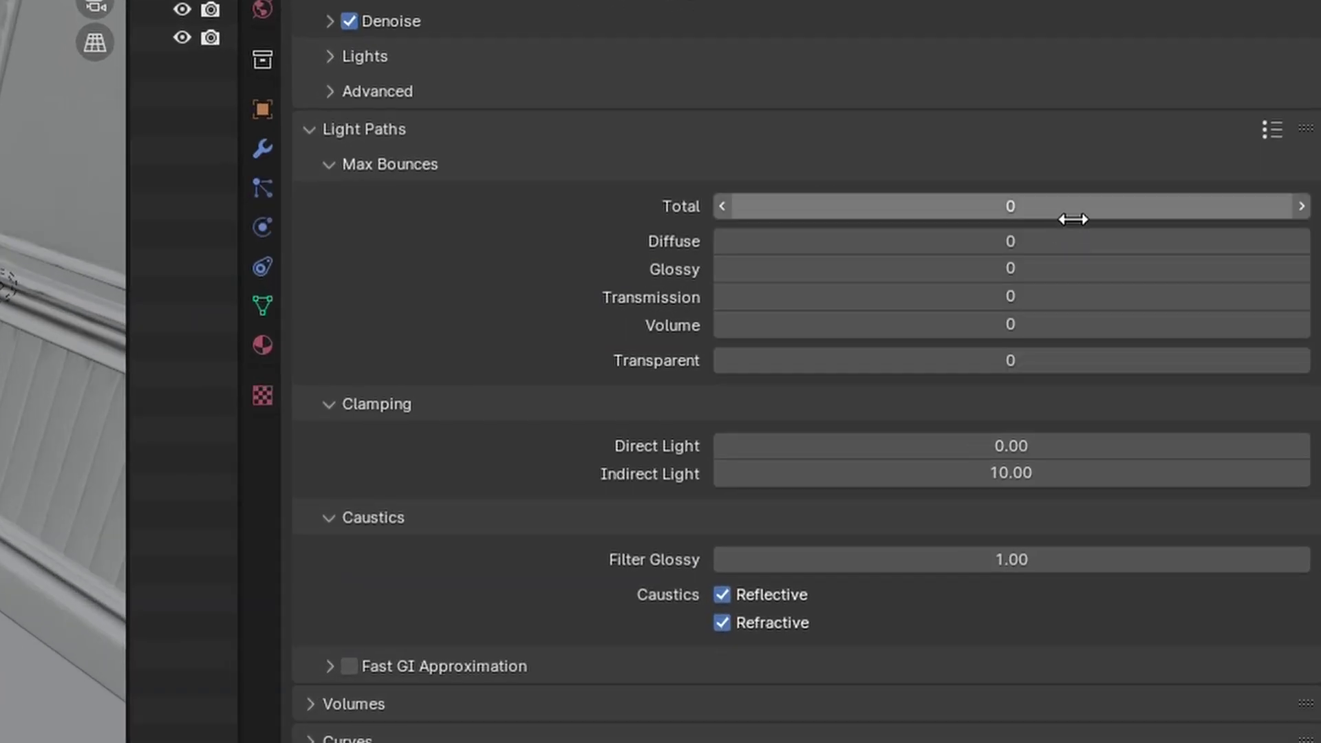
left_click(1073, 219)
type("8")
key("Return")
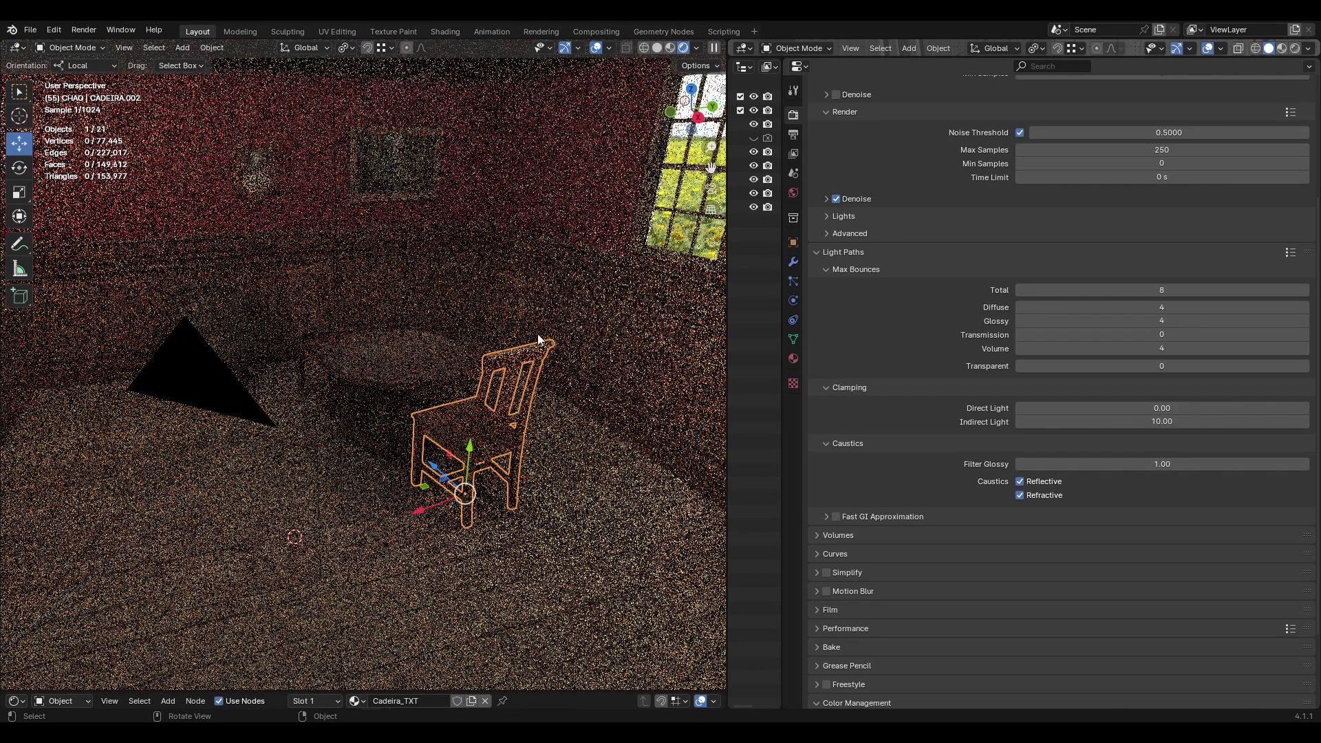
Step: Switch the viewport to solid shading and set Diffuse bounces to 4
middle_click_drag(539, 339, 536, 303)
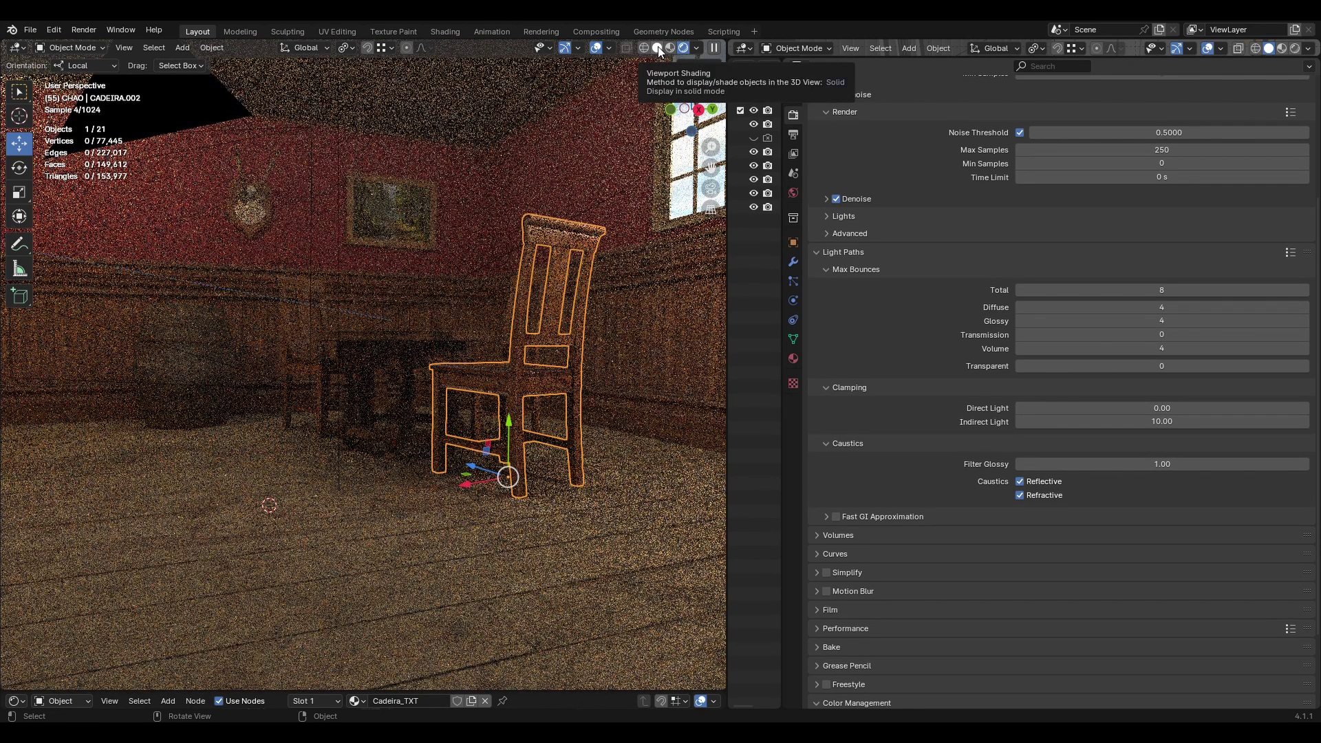
left_click(658, 48)
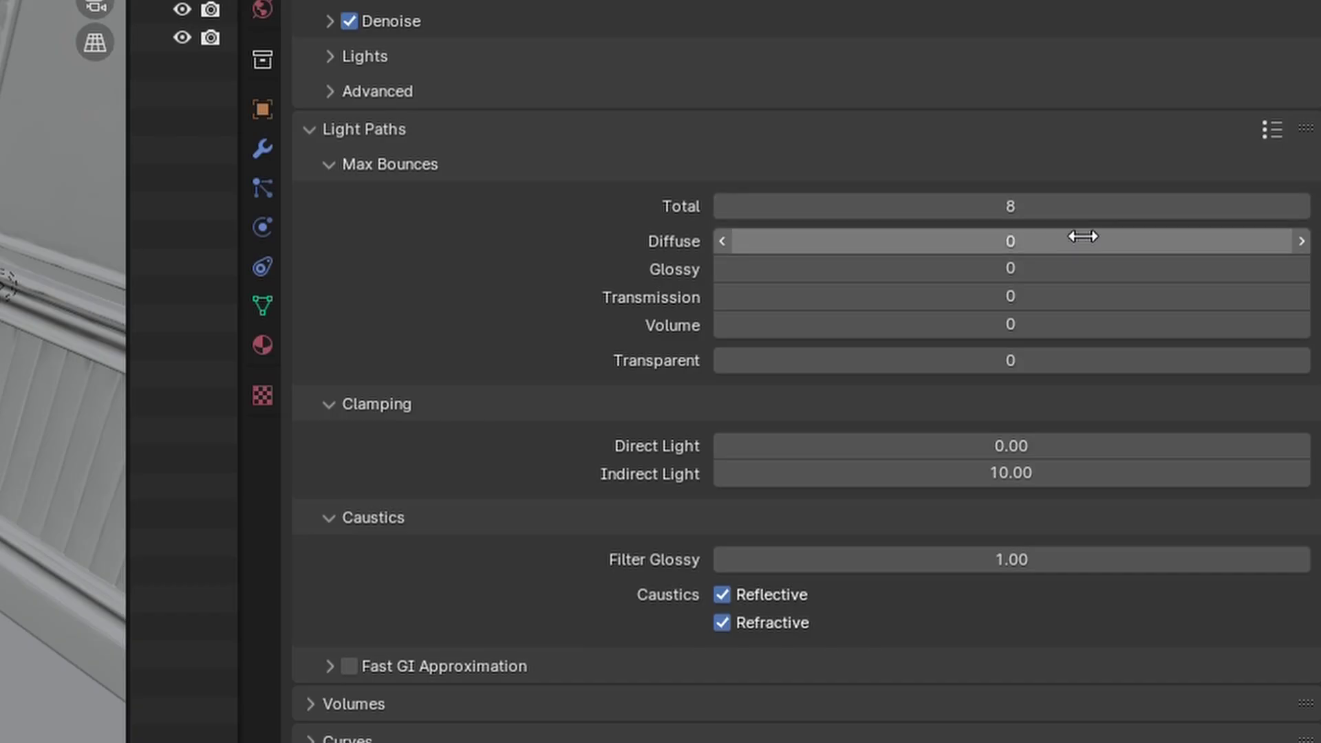
left_click(1198, 308)
type("4")
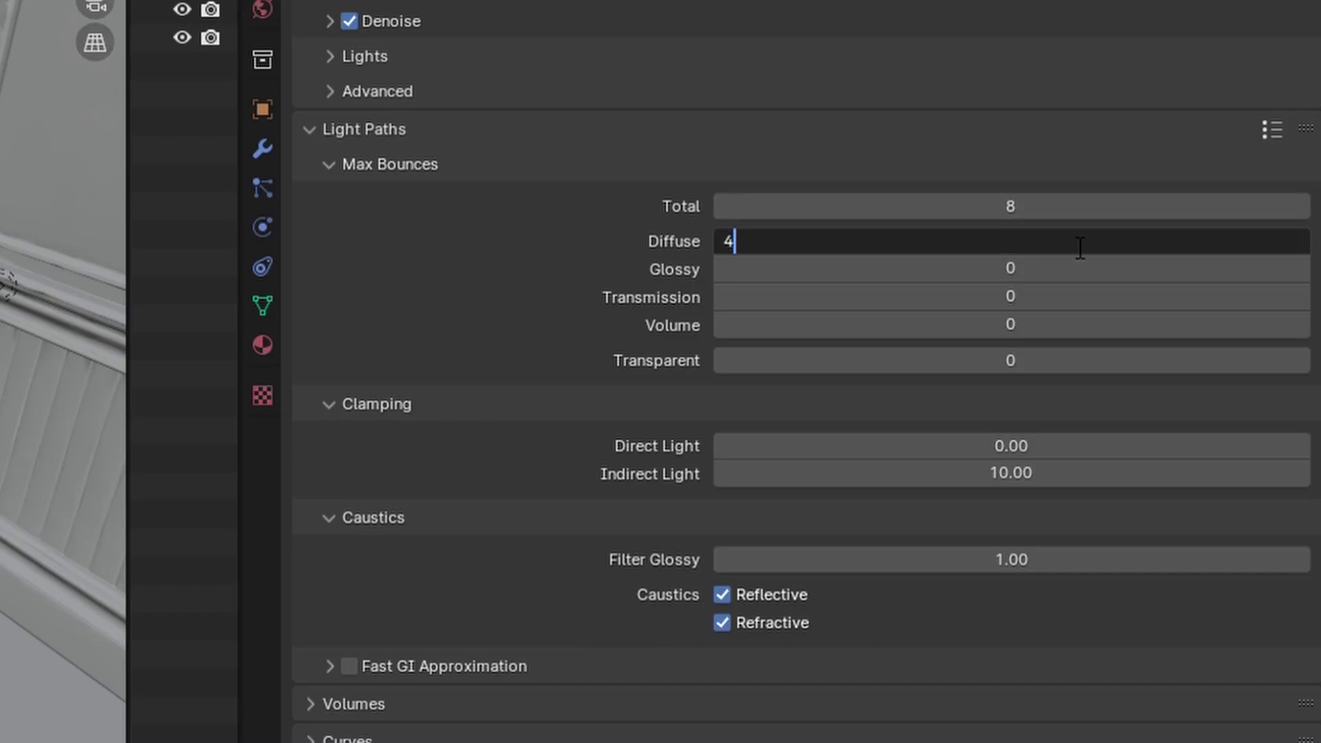
key("Return")
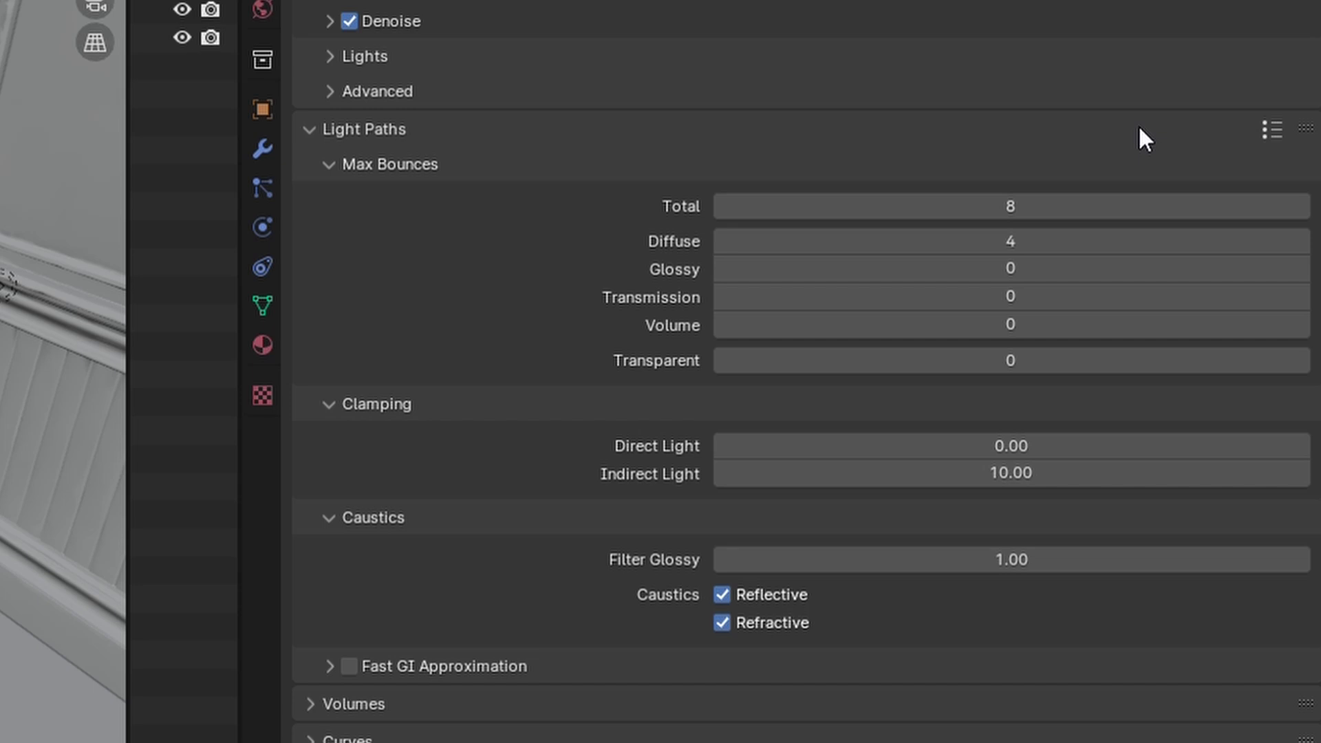
Step: Set Glossy and Volume bounces to 4 and enter 4 in the Transparent field
left_click(1079, 269)
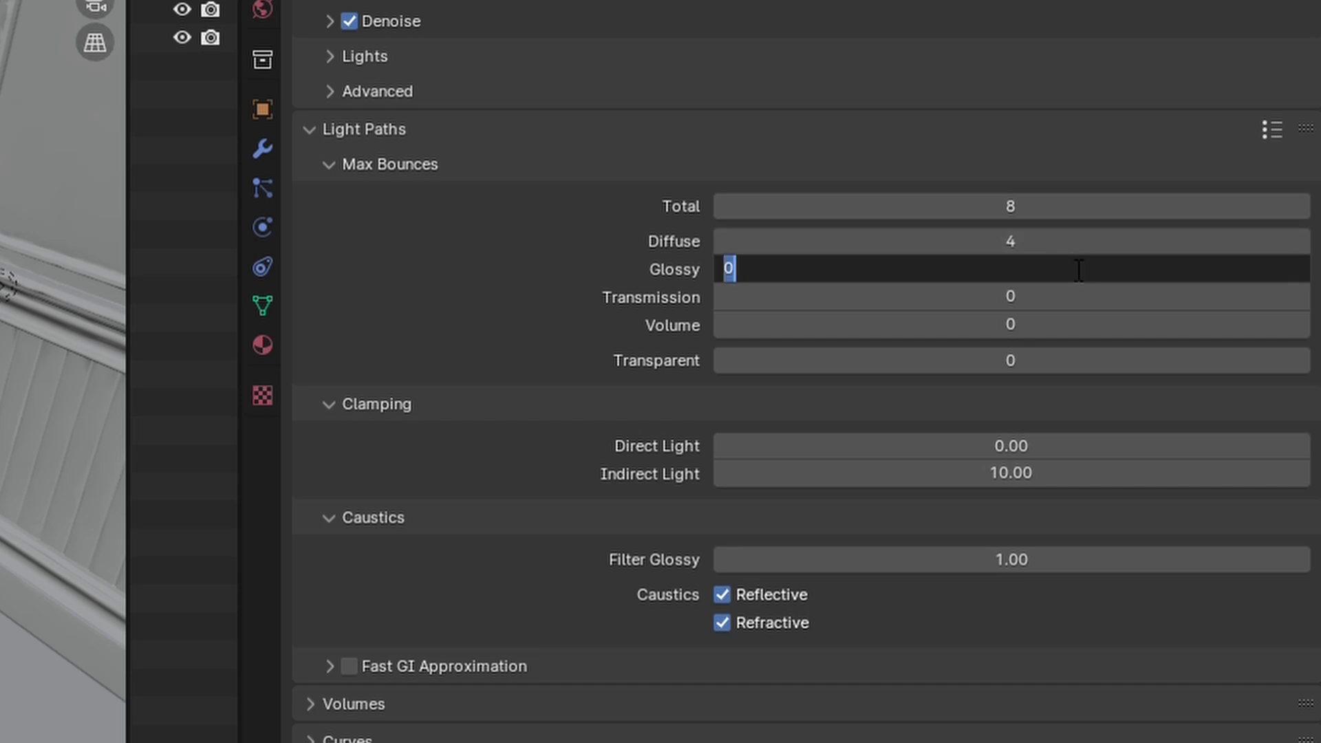
type("4")
key("Return")
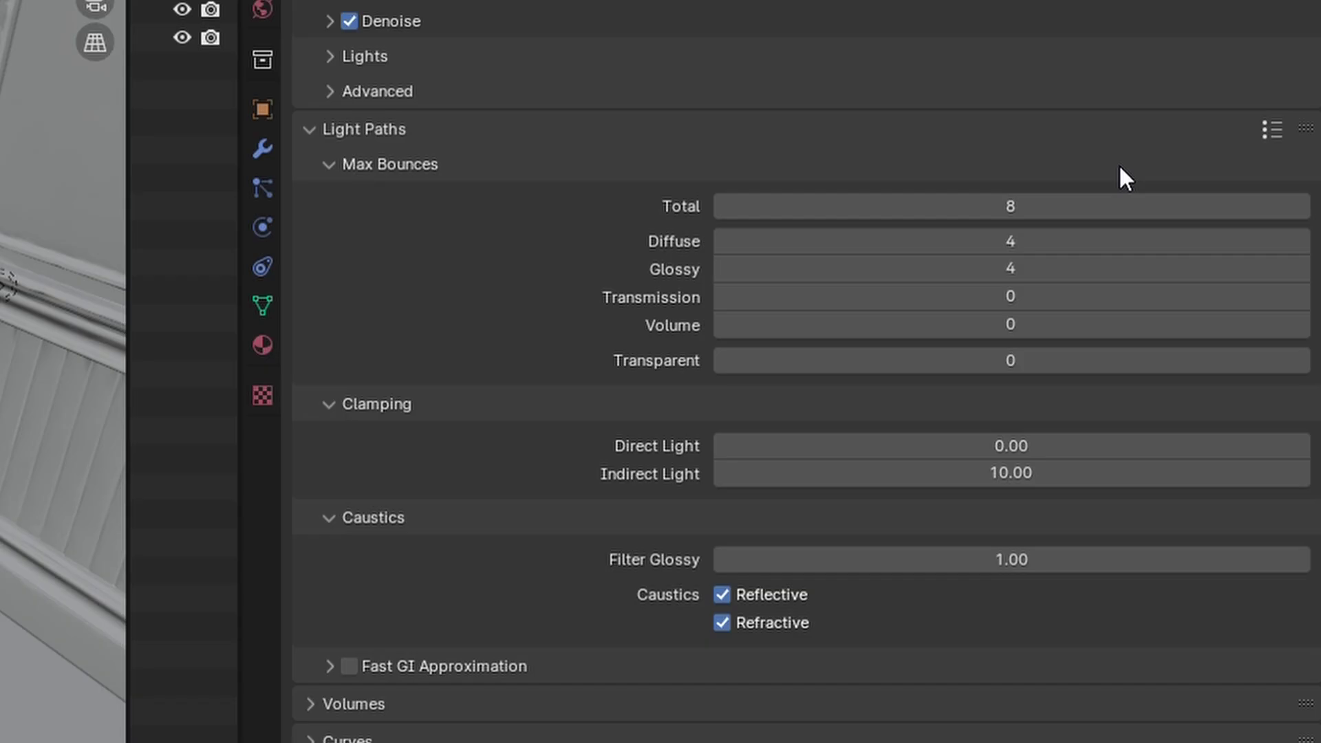
double_click(1240, 328)
type("4")
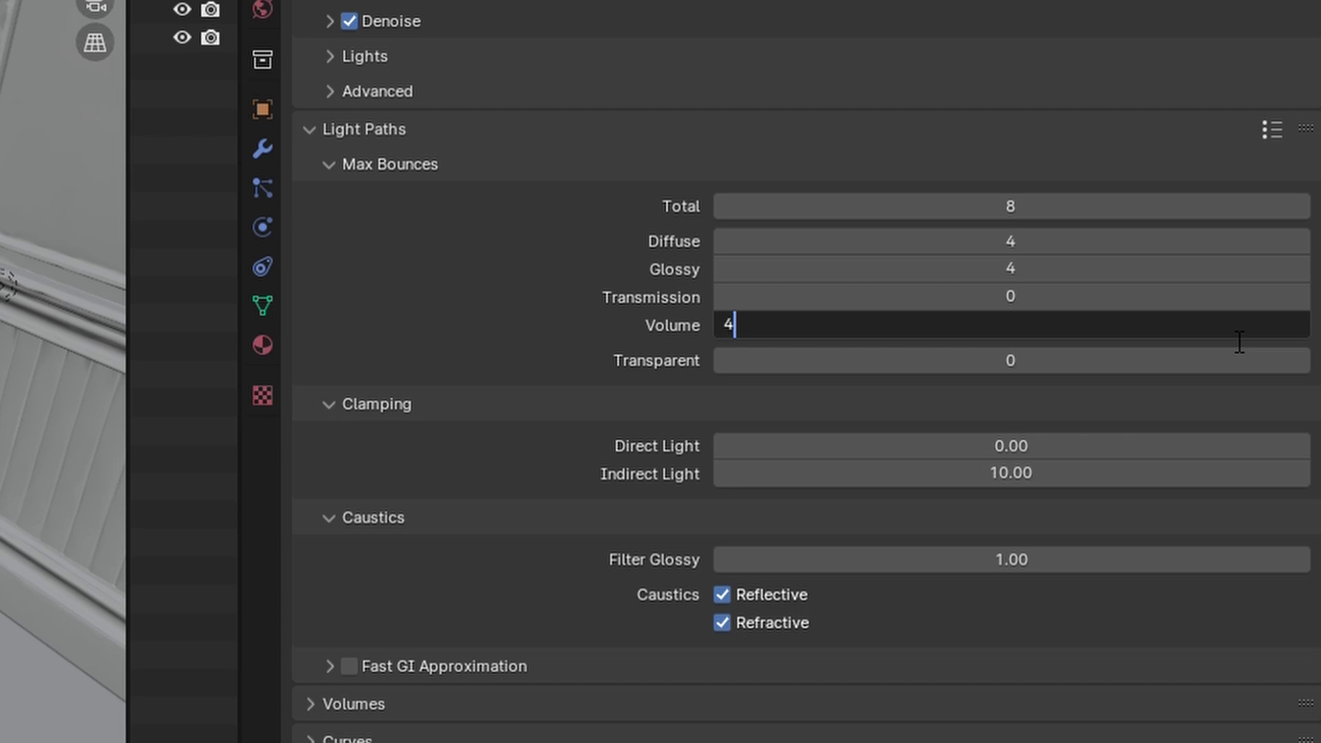
key("Return")
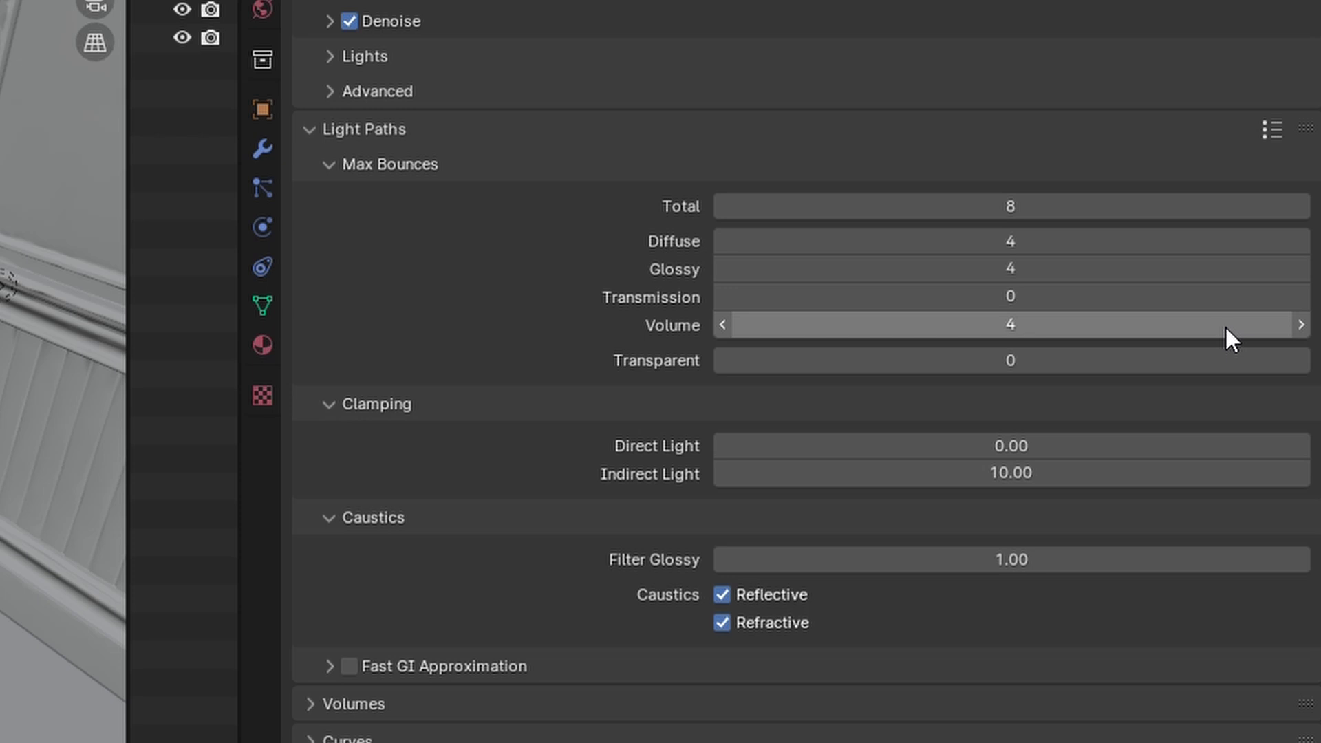
left_click(1099, 363)
type("4")
key("Return")
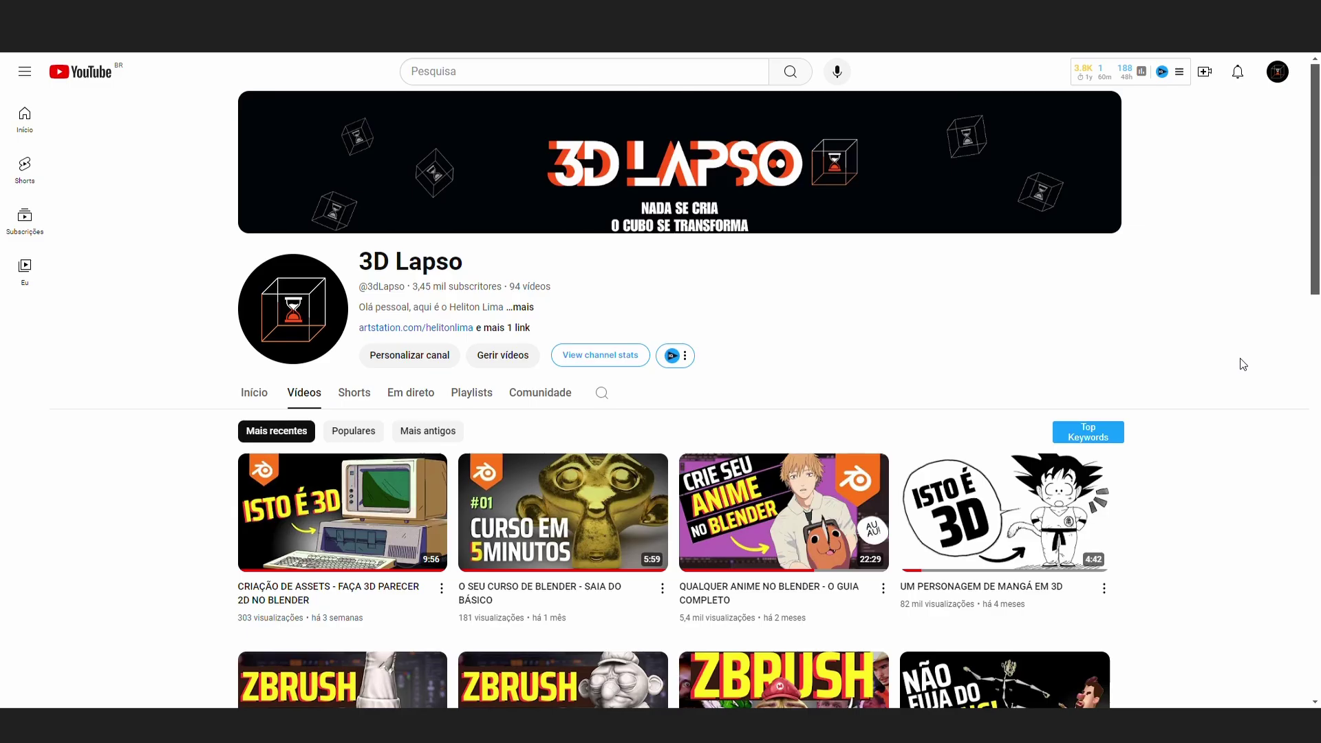
scroll(1241, 365, "down", 4)
scroll(1241, 364, "down", 5)
scroll(1239, 364, "down", 5)
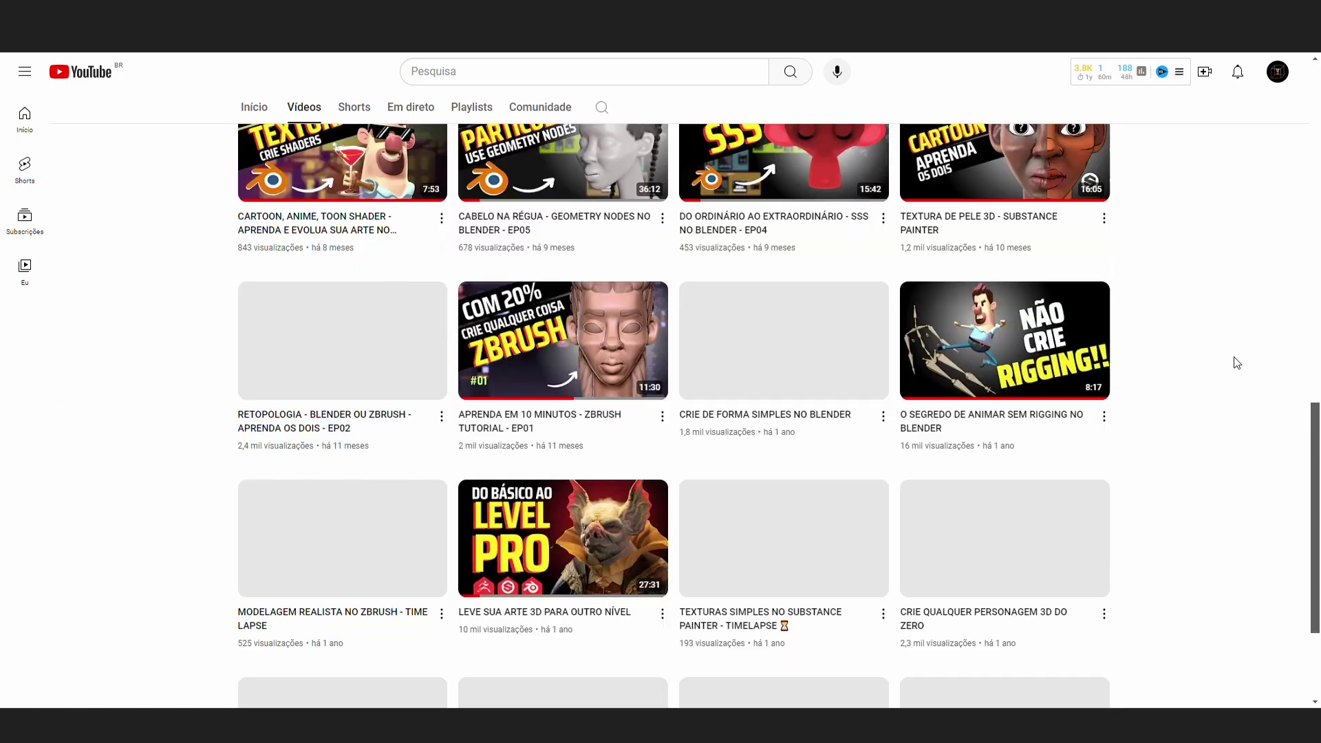
scroll(1237, 363, "down", 2)
scroll(1235, 363, "up", 5)
scroll(1232, 362, "up", 10)
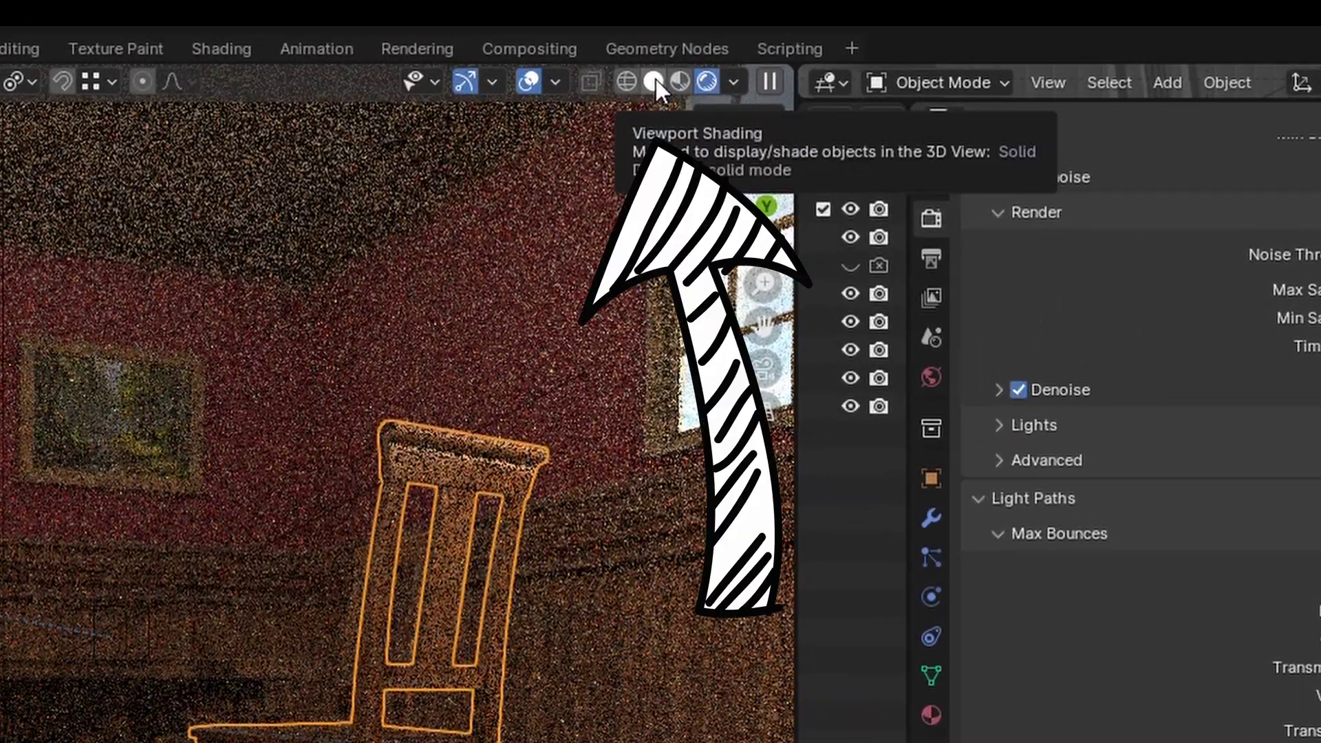
Step: Use solid shading, turn off reflective and refractive caustics, and enable Fast GI Approximation
left_click(657, 48)
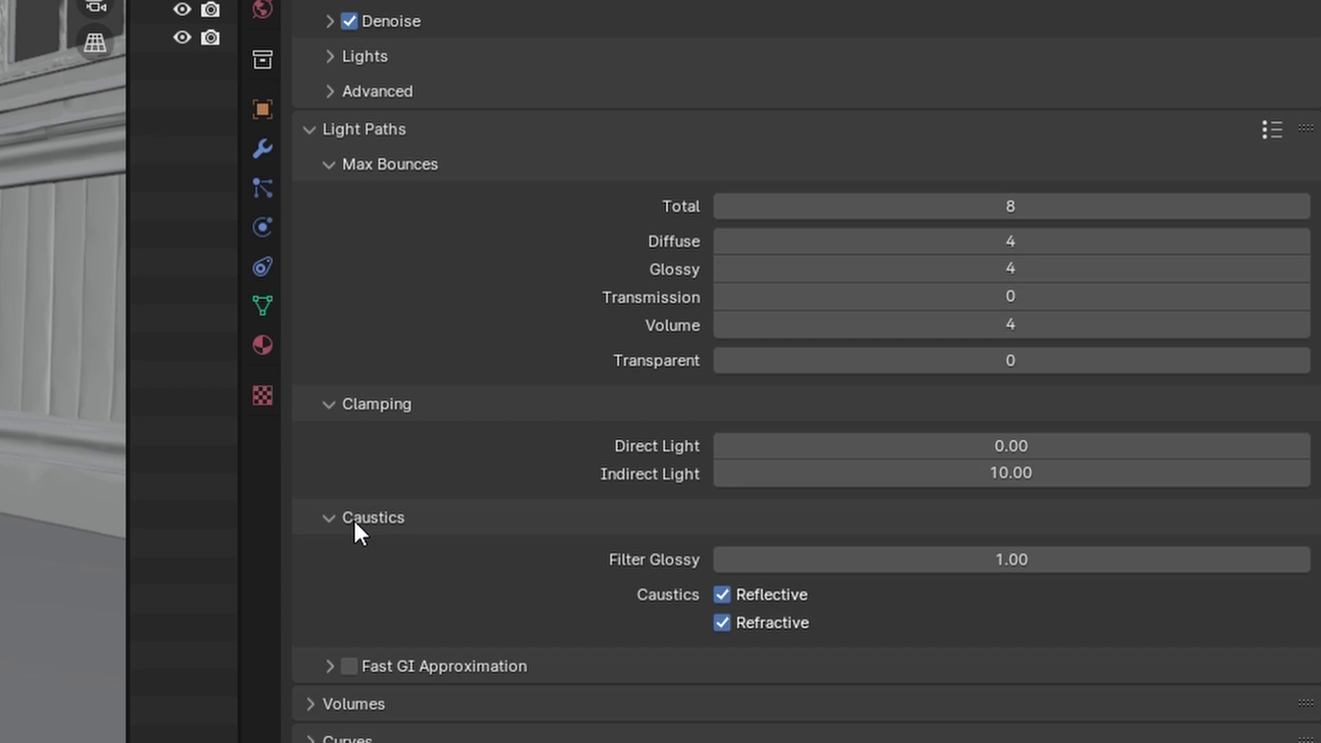
left_click(386, 517)
left_click(722, 596)
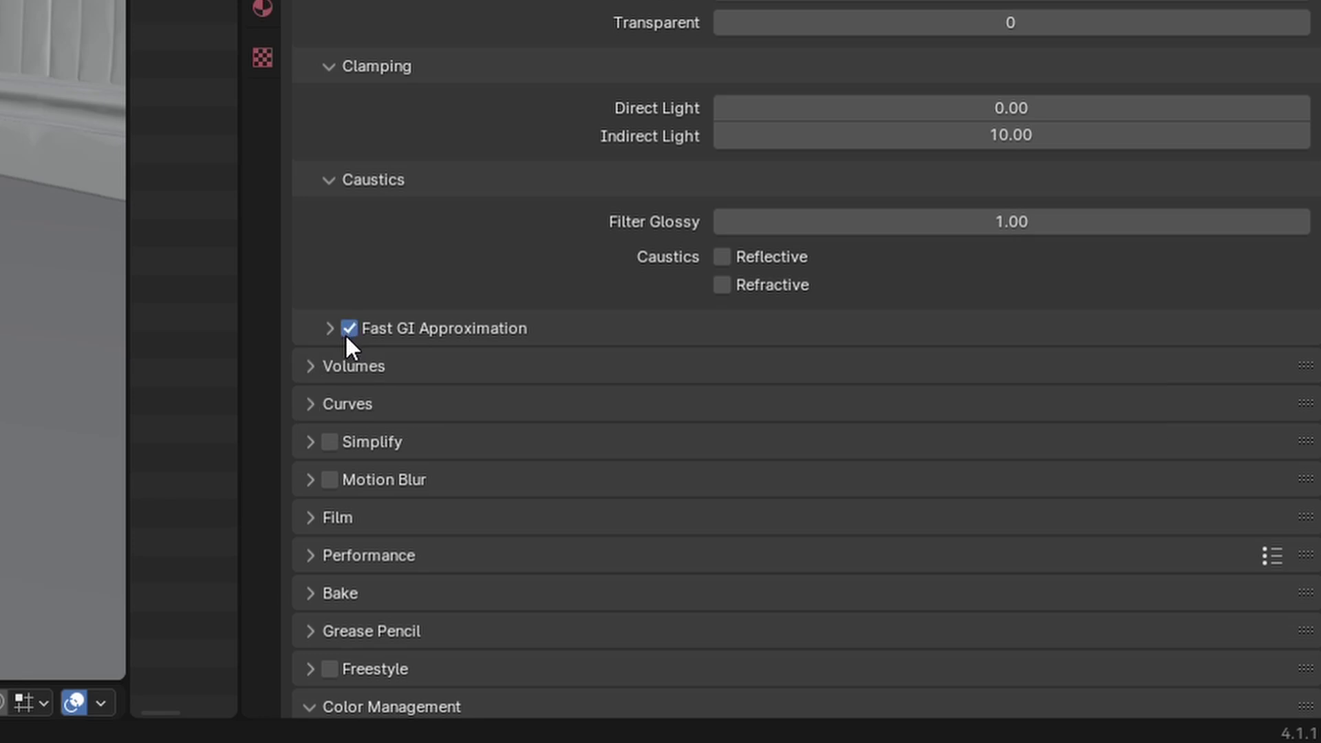
left_click(325, 334)
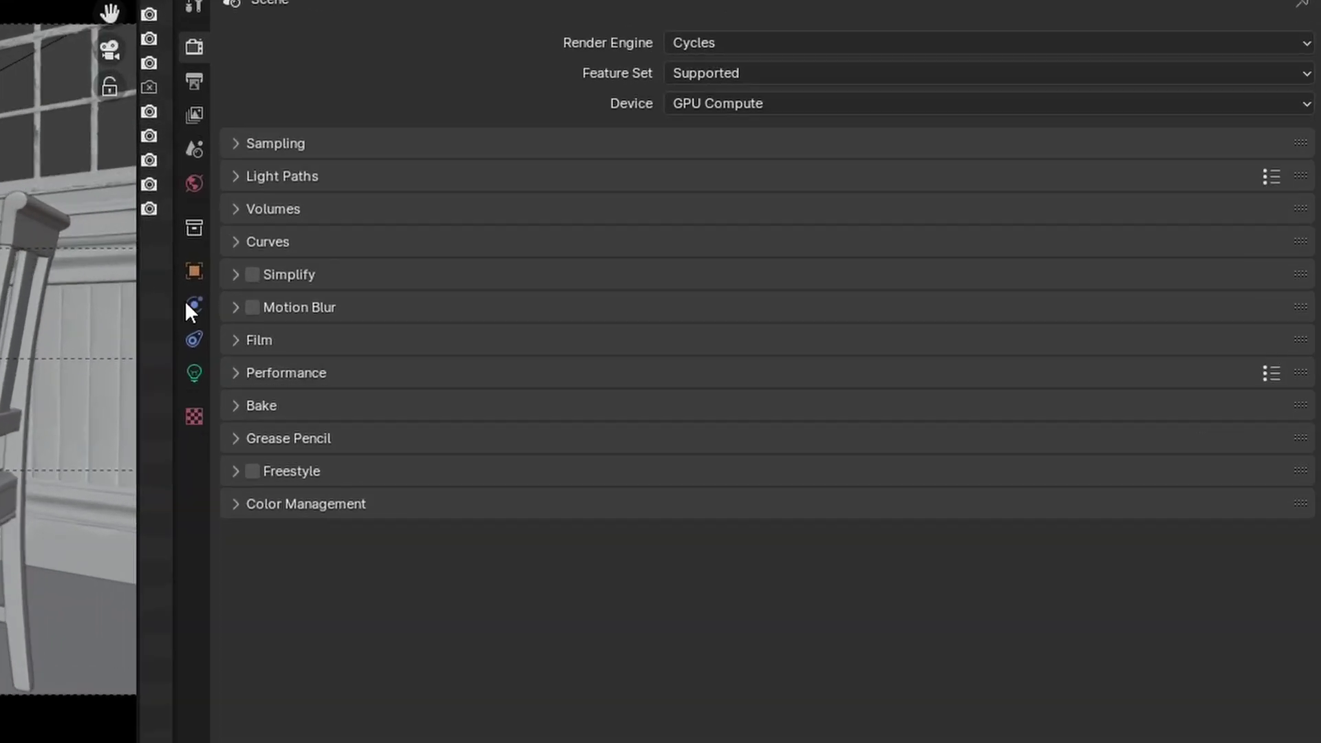
Step: Turn on Simplify with Max Subdivision 2 and render Texture Limit 2048
left_click(182, 261)
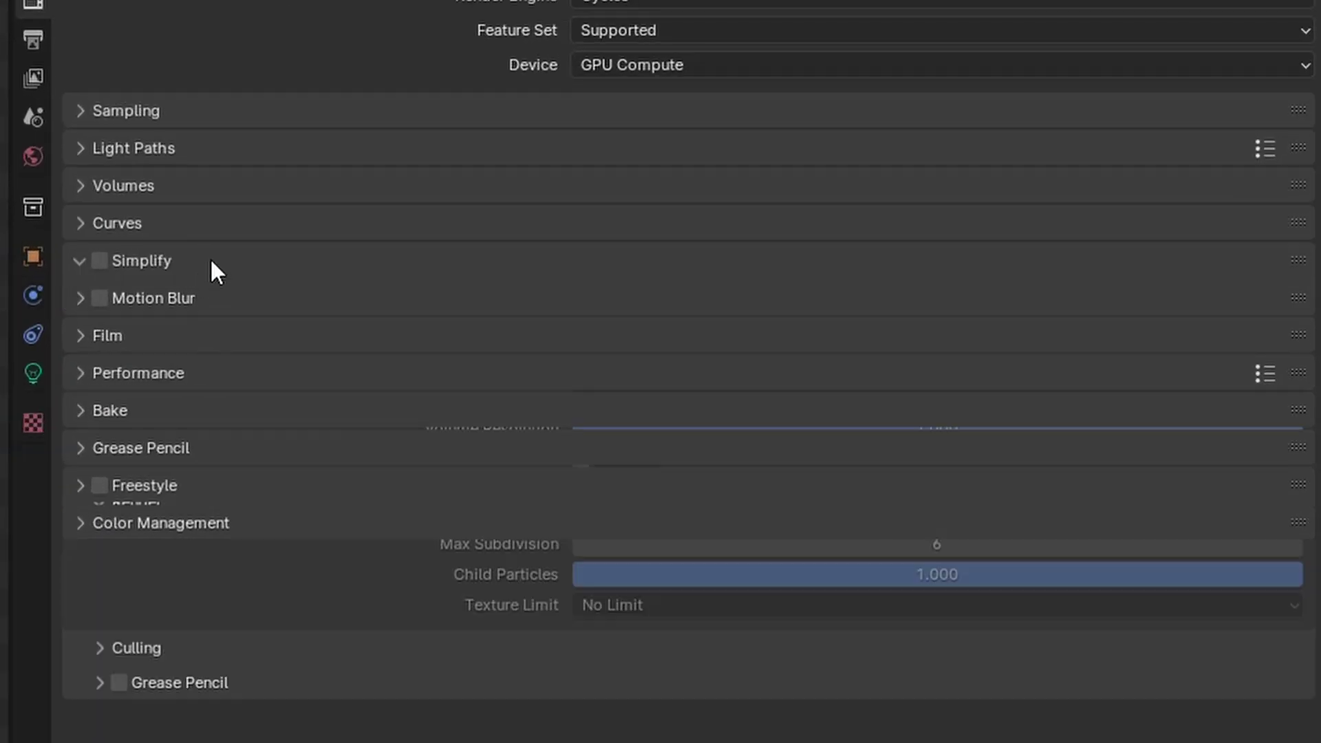
left_click(101, 261)
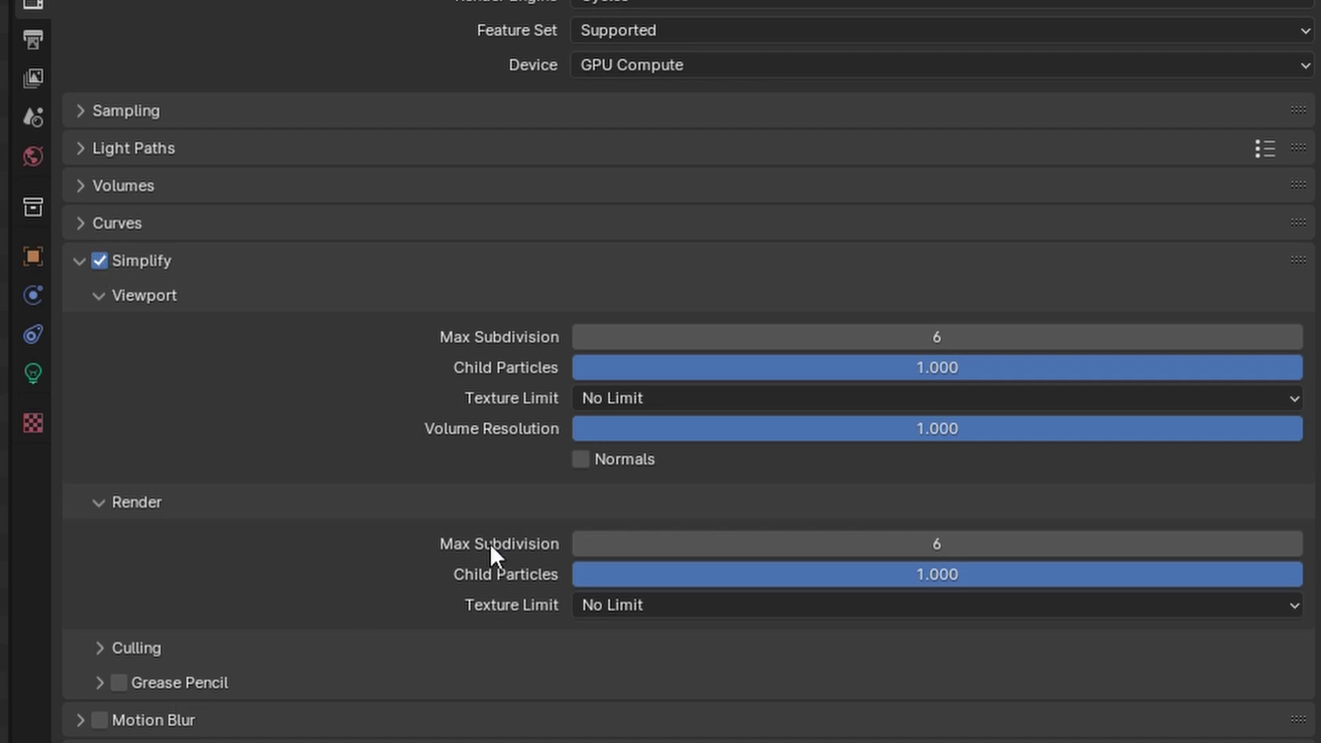
left_click(858, 337)
type("2")
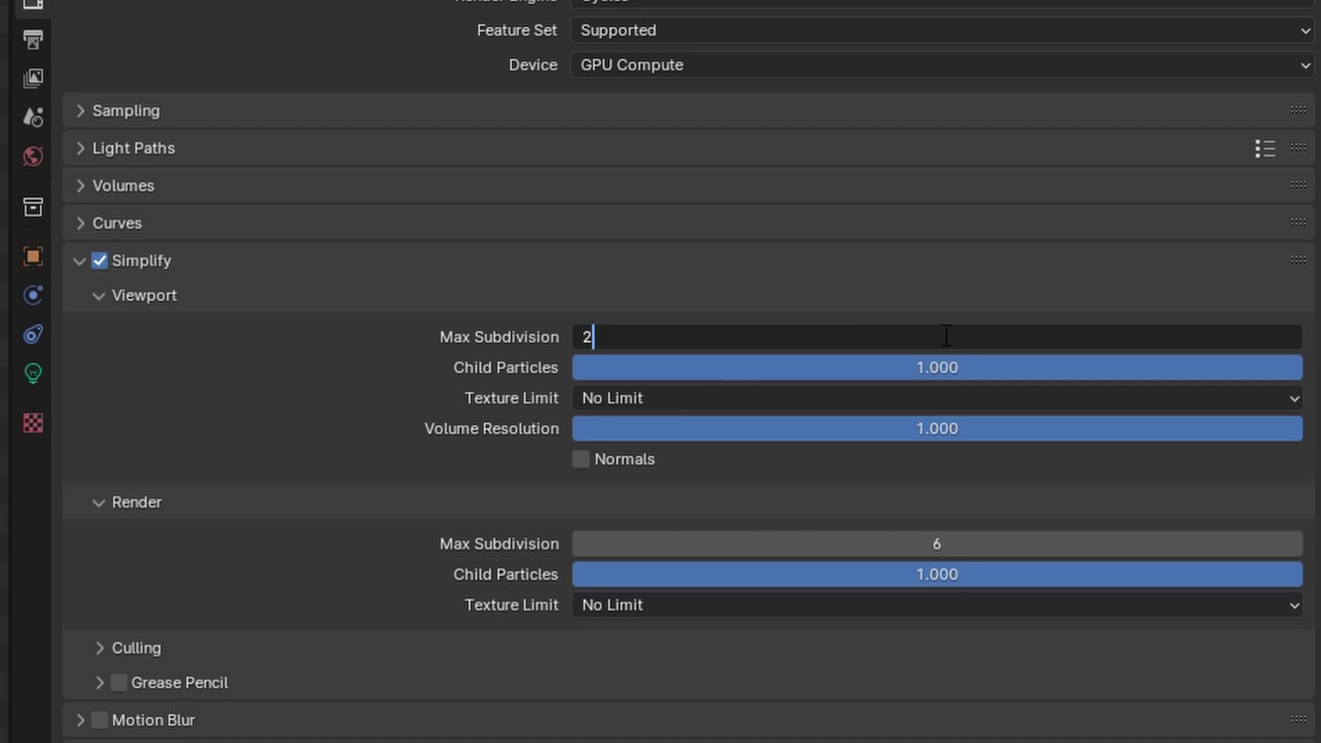
key("Return")
left_click(873, 544)
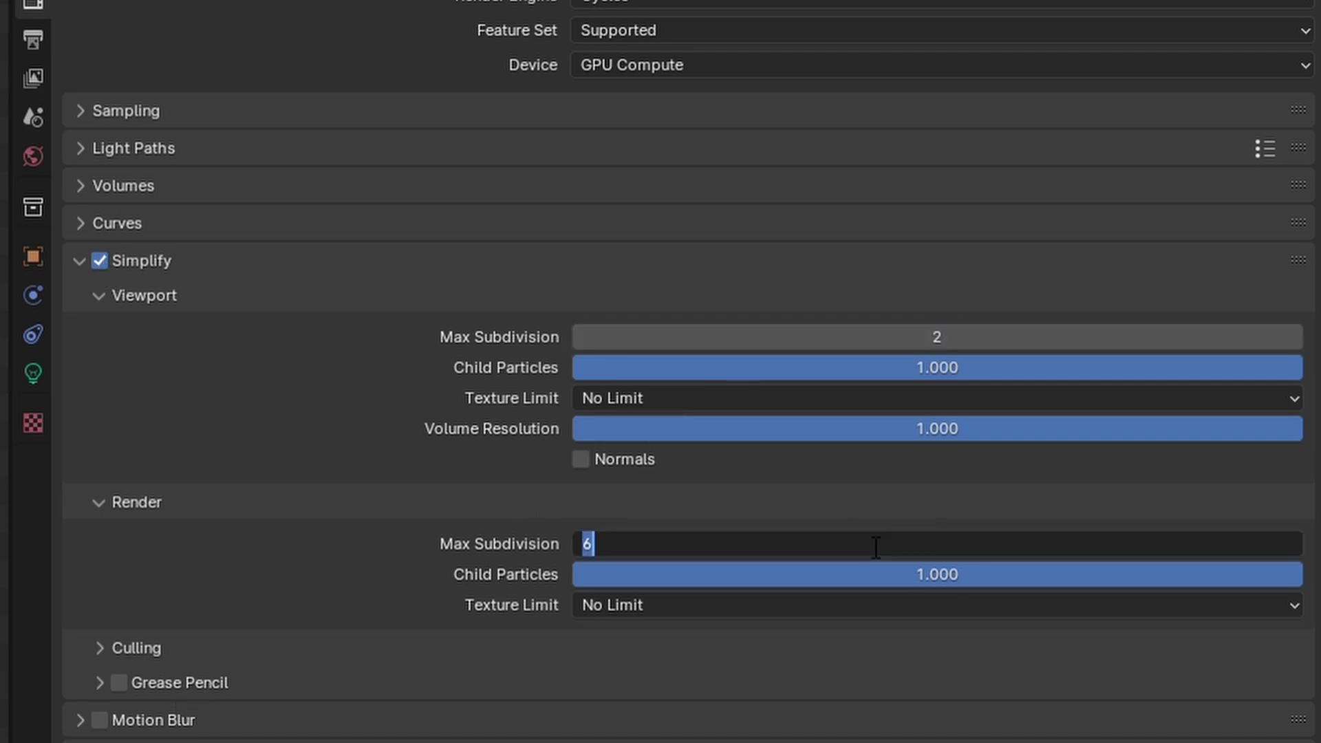
type("2")
key("Return")
scroll(923, 493, "down", 5)
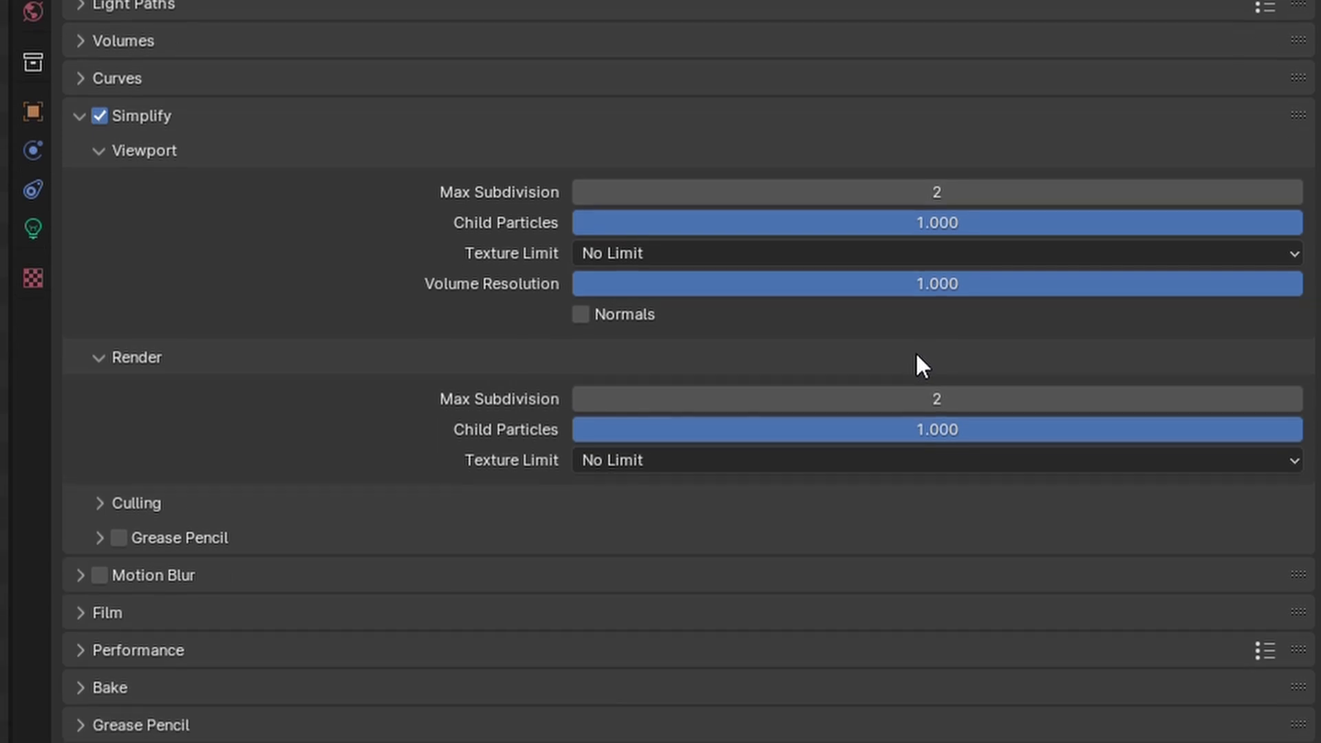
left_click(769, 455)
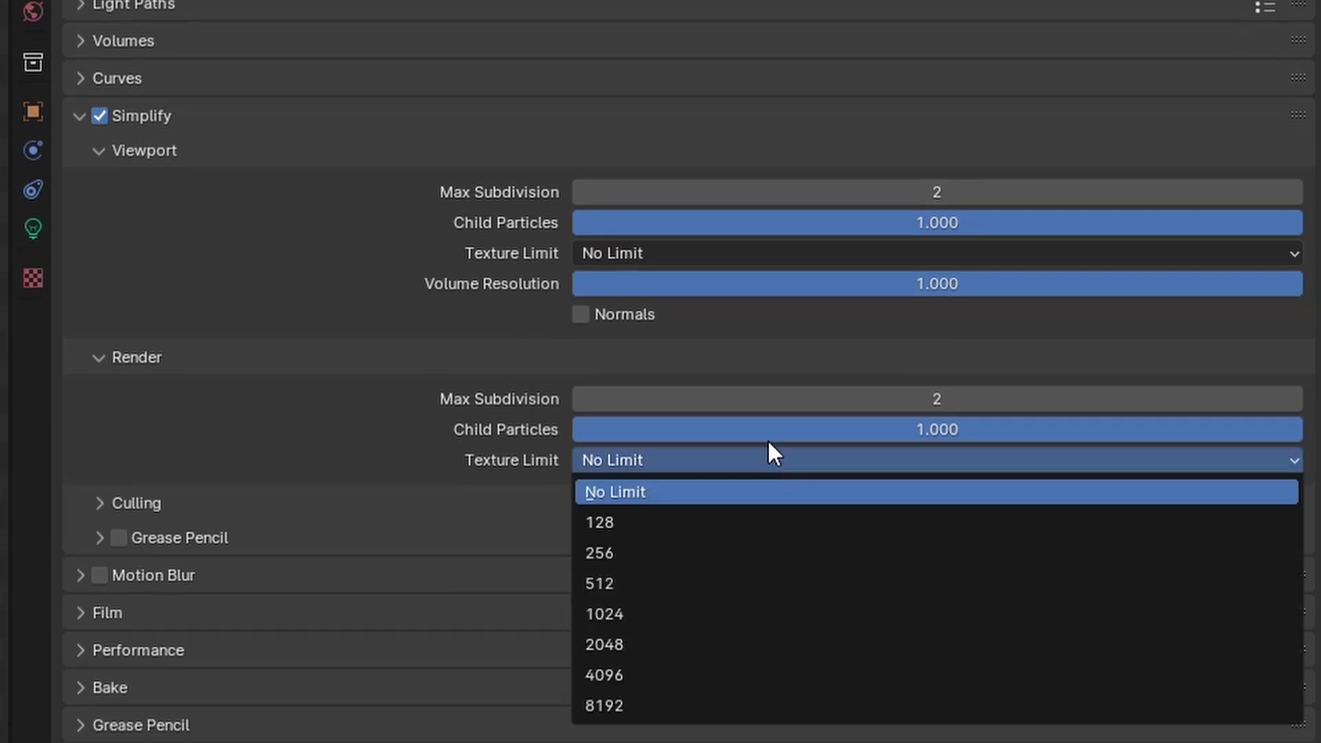
left_click(623, 644)
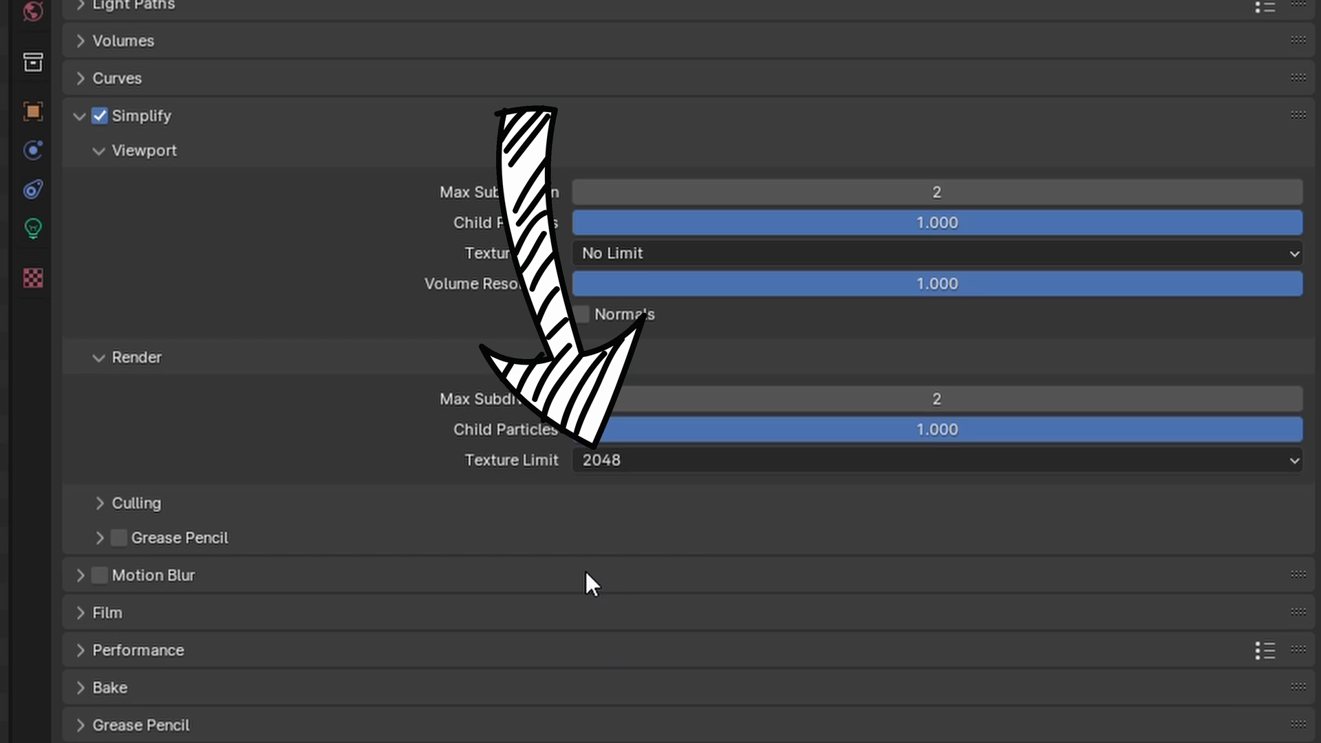
Step: Enable Camera Culling and Distance Culling under Simplify > Culling
scroll(586, 572, "down", 1)
left_click(175, 481)
left_click(584, 520)
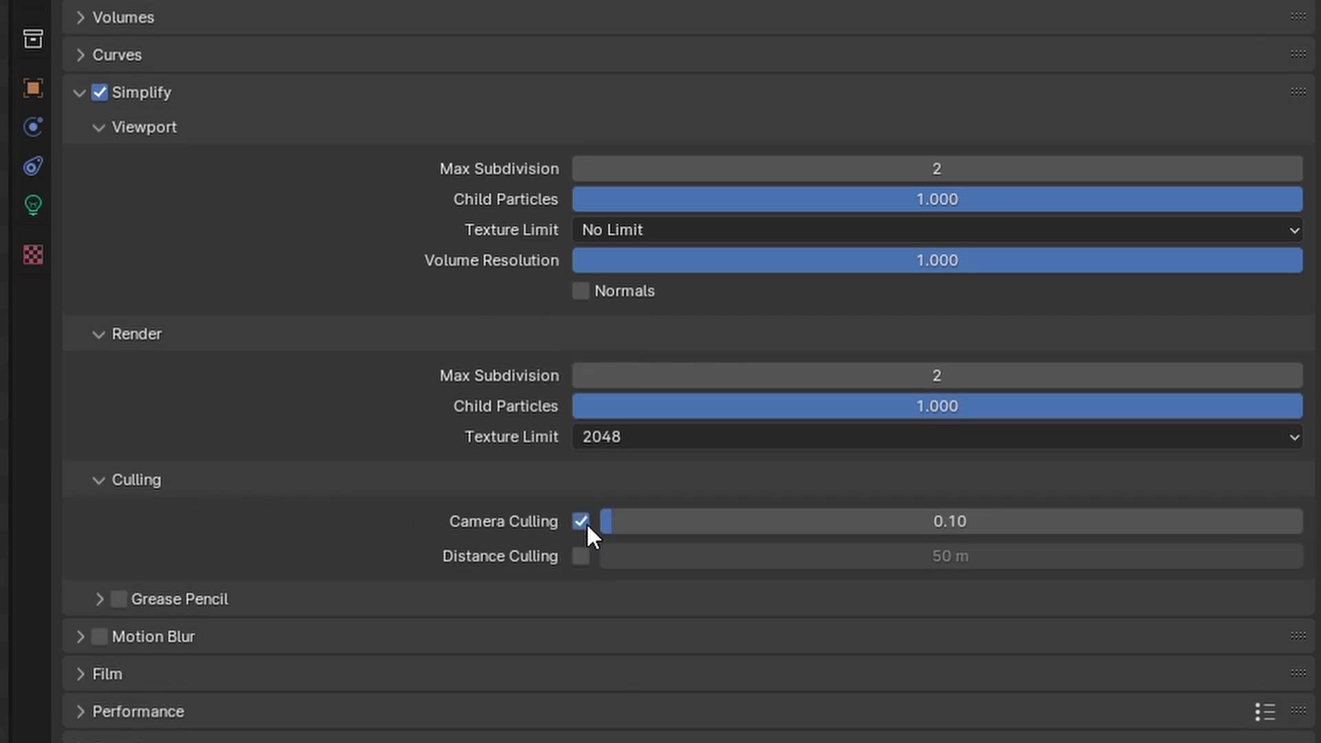
left_click(581, 554)
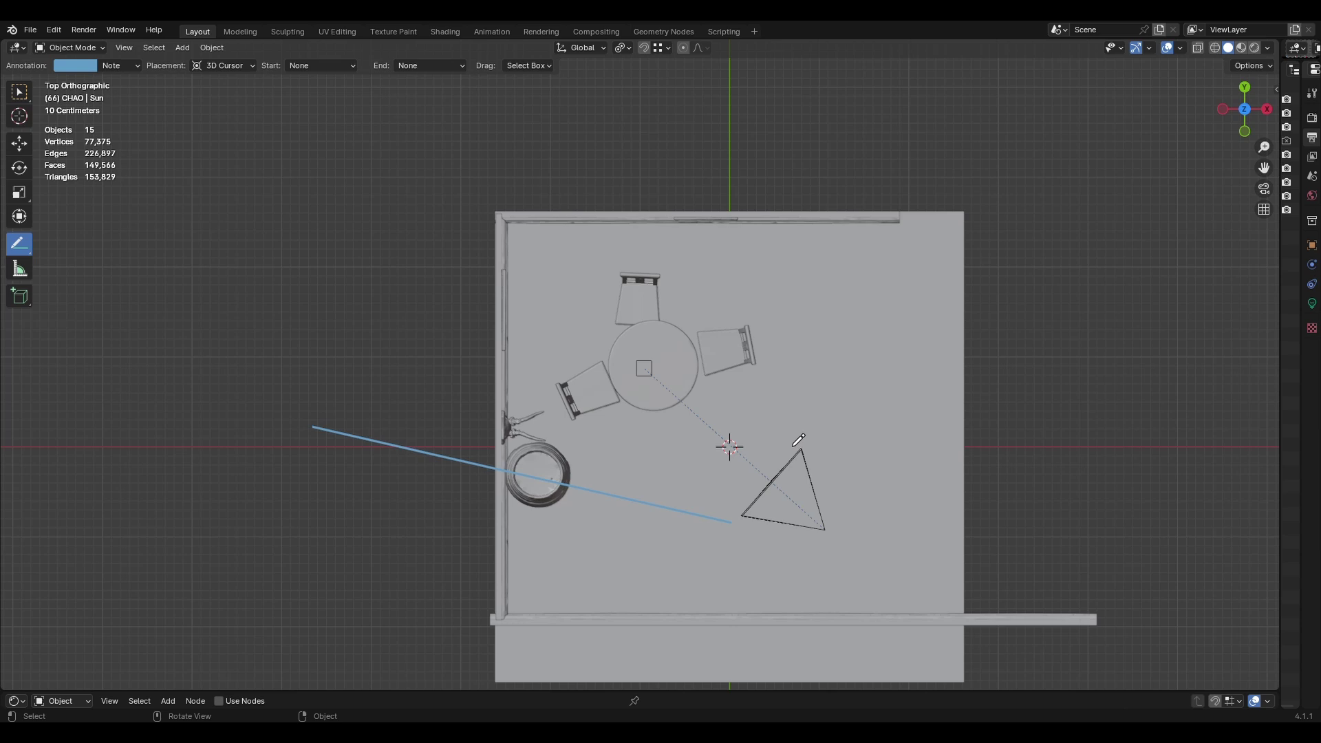
Step: Draw a straight annotation line, then set annotations to red freehand drawing
left_click_drag(803, 436, 623, 55)
left_click(66, 65)
left_click(141, 118)
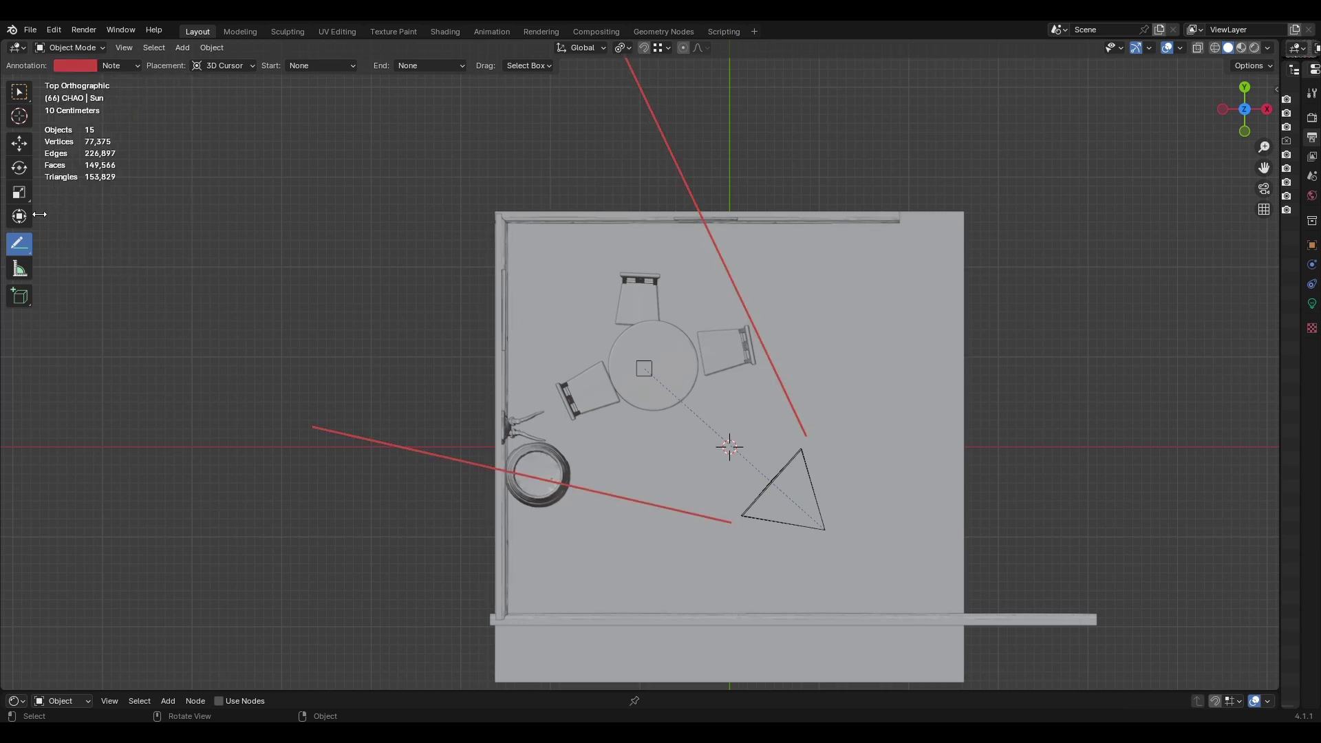
left_click(19, 243)
left_click(76, 244)
Step: Sketch red zigzags across the table and two red crosses on the right
left_click_drag(597, 326, 751, 482)
left_click_drag(593, 301, 308, 181)
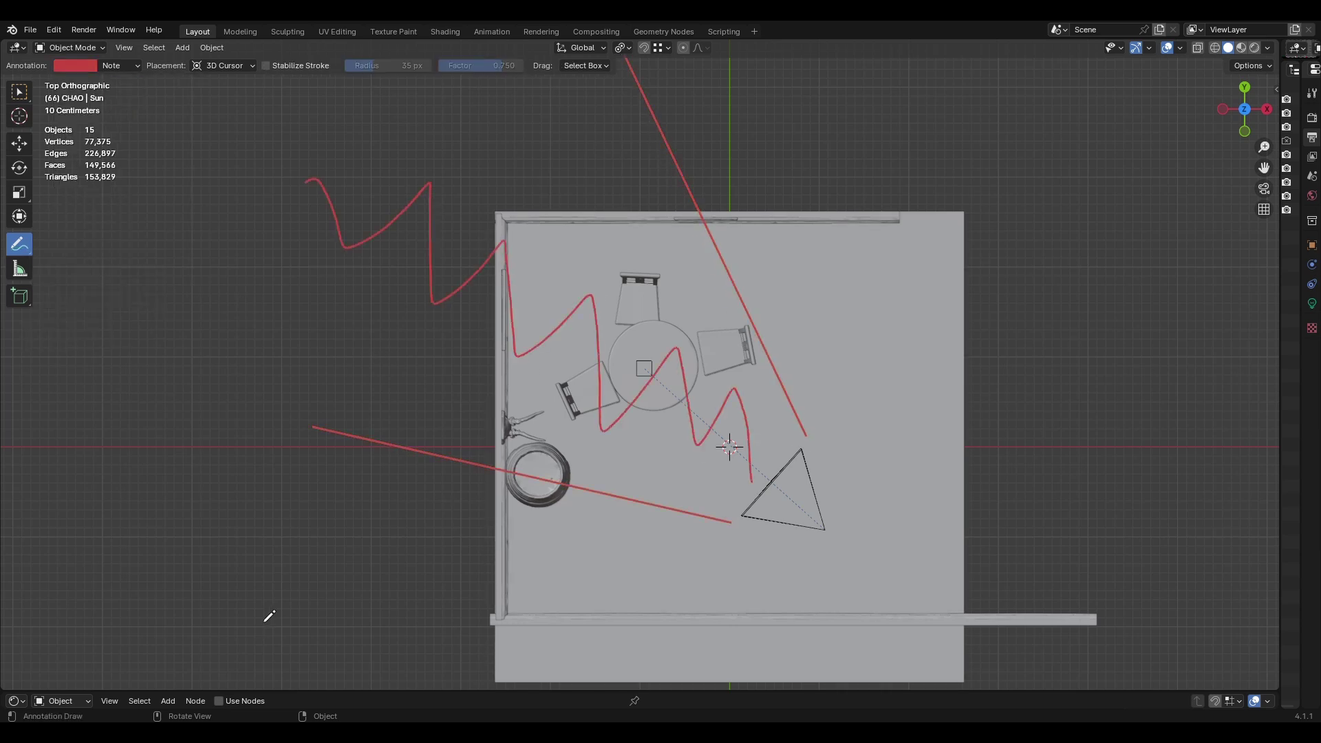
left_click_drag(308, 651, 516, 531)
left_click_drag(786, 251, 887, 116)
left_click_drag(764, 113, 963, 233)
left_click_drag(1020, 461, 908, 688)
left_click_drag(881, 492, 1071, 637)
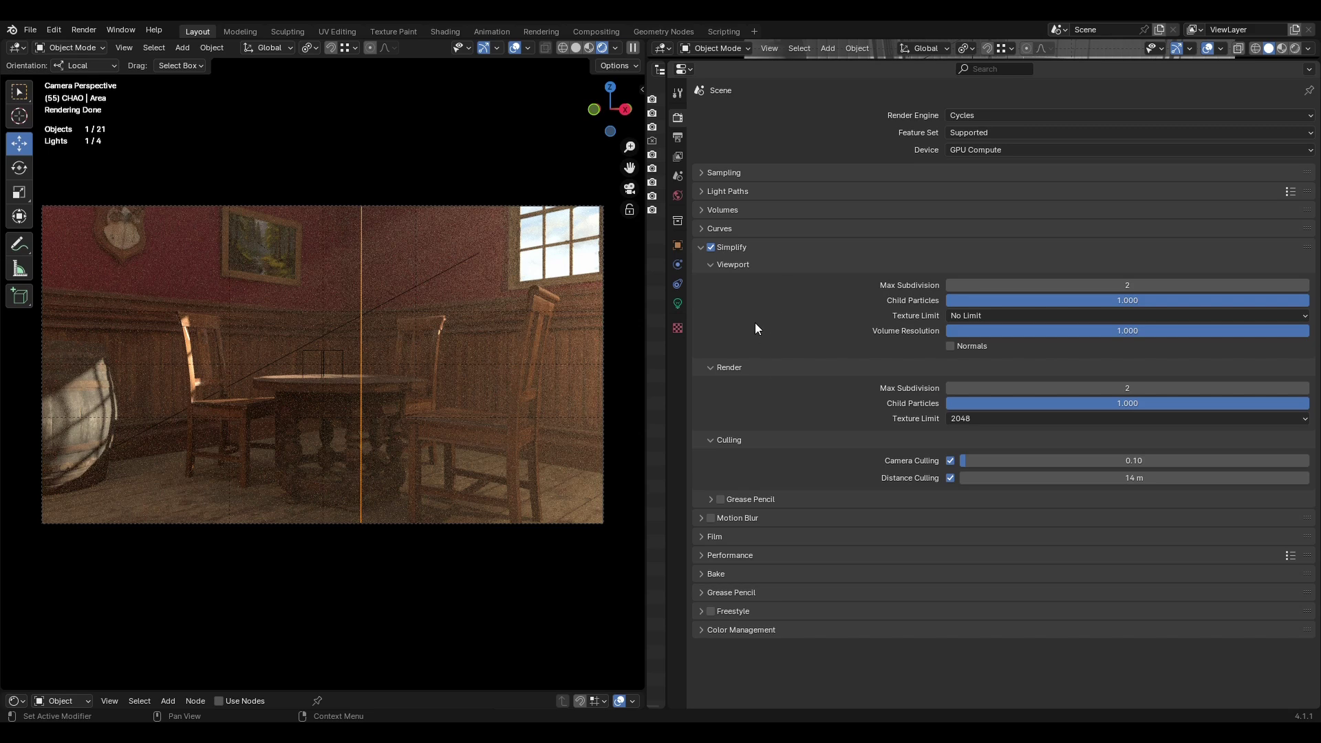
Step: Set the EXR codec to DWAA (lossy) at Float (Half) depth, then preview rendered shading
left_click(677, 137)
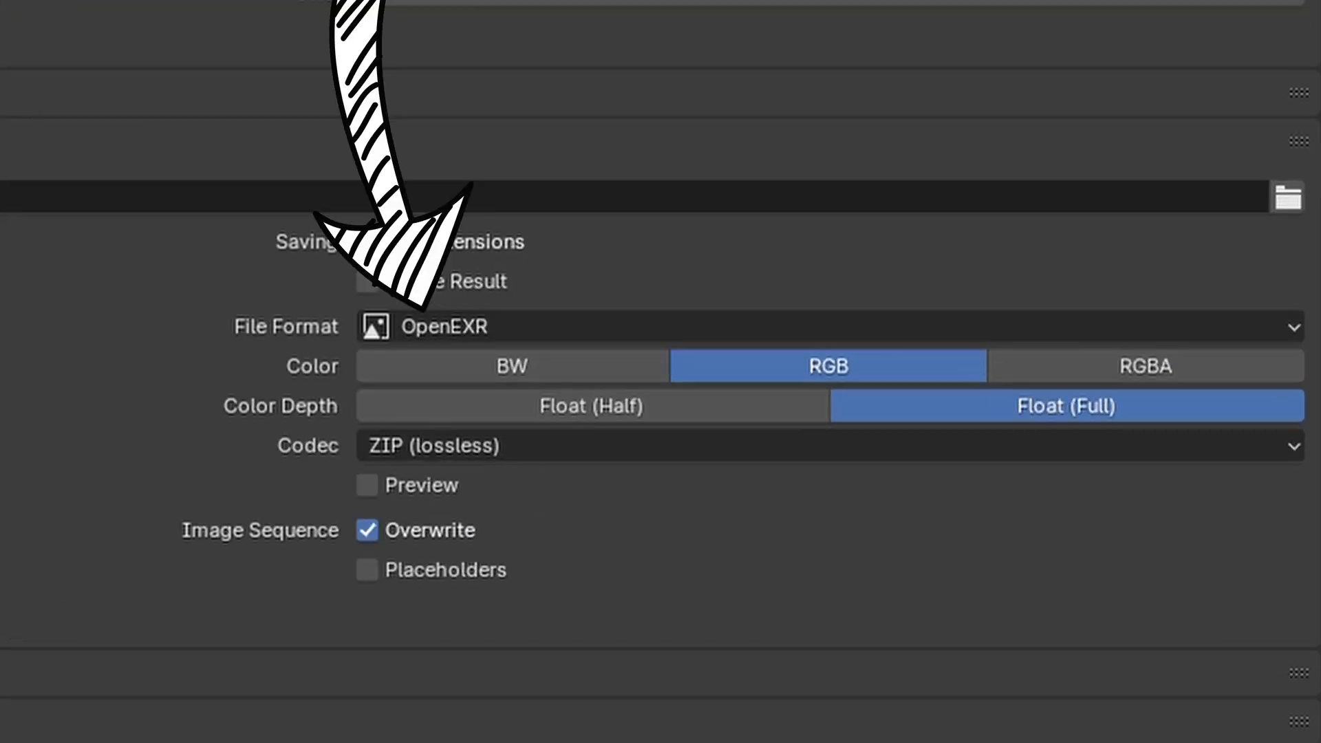
left_click(477, 446)
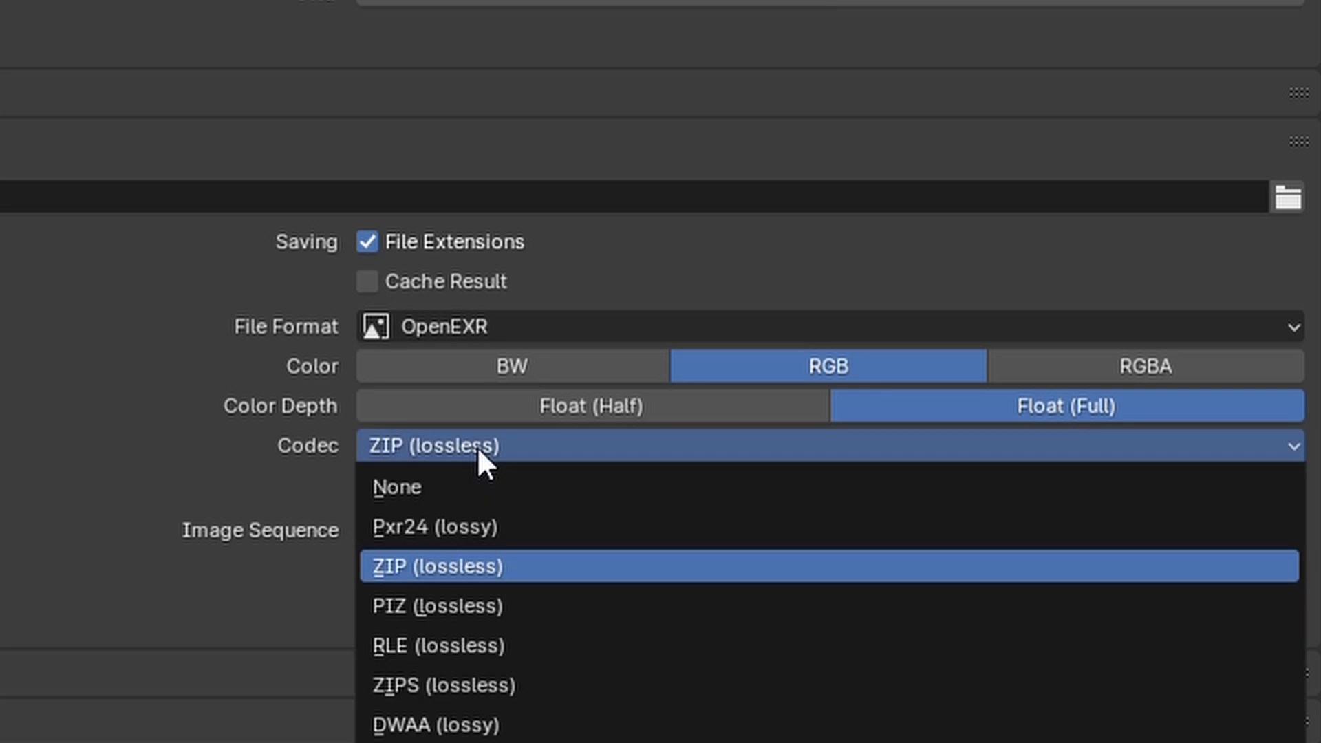
left_click(510, 721)
left_click(512, 409)
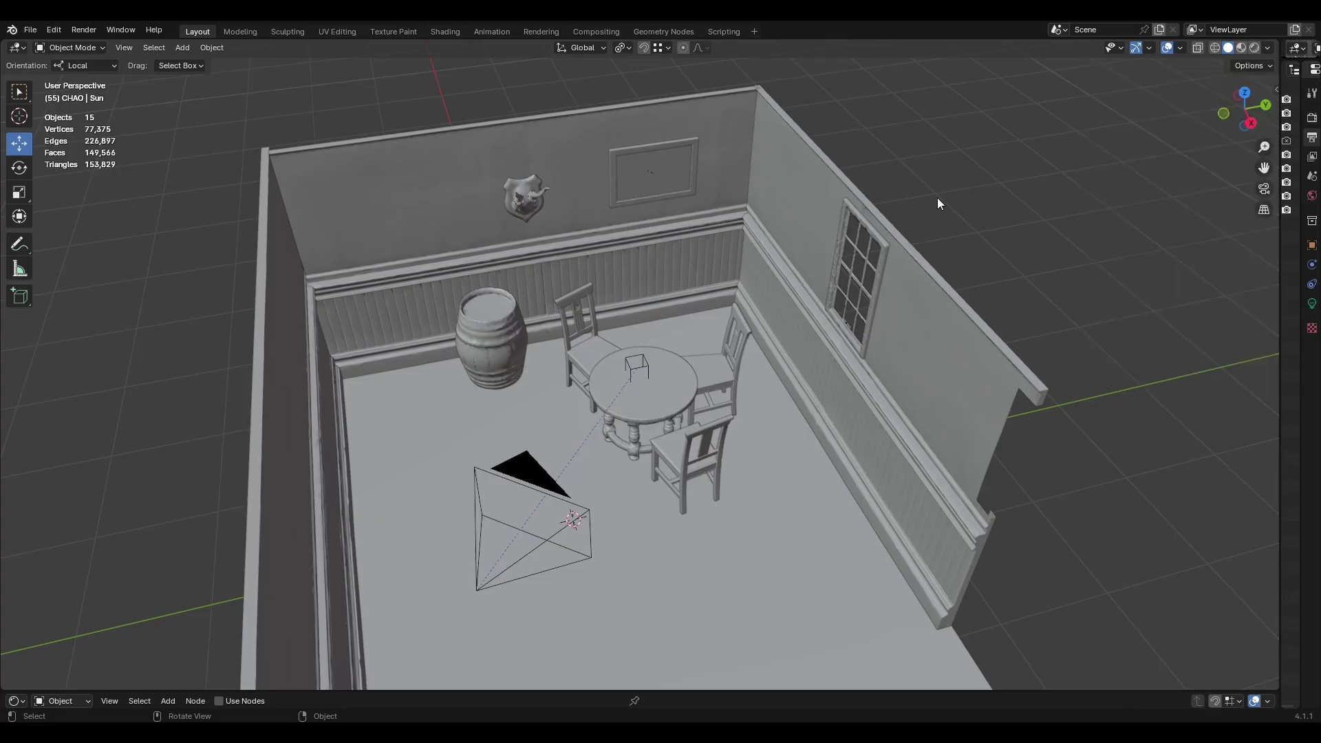
left_click(1238, 47)
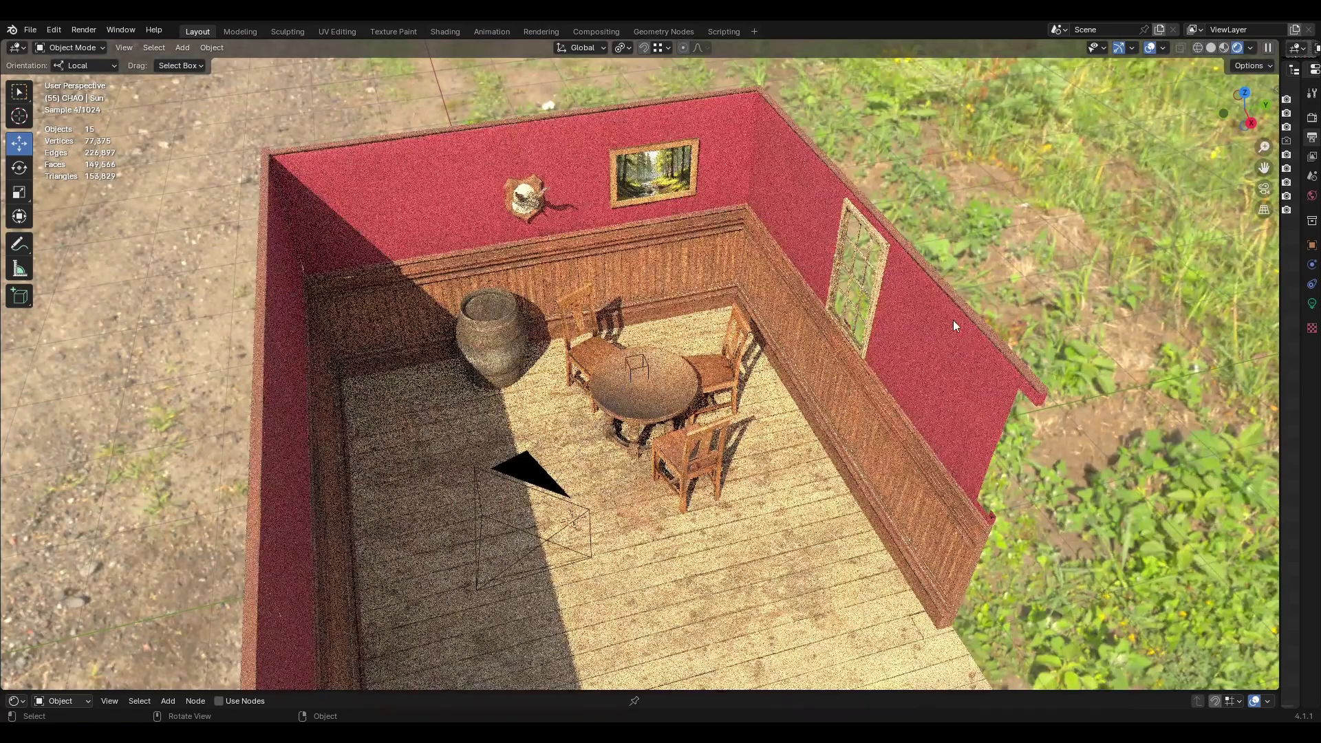
Step: Show PAREDE.001's Boolean window cut and apply its Array modifier as a single-user mesh
middle_click_drag(952, 320, 721, 329)
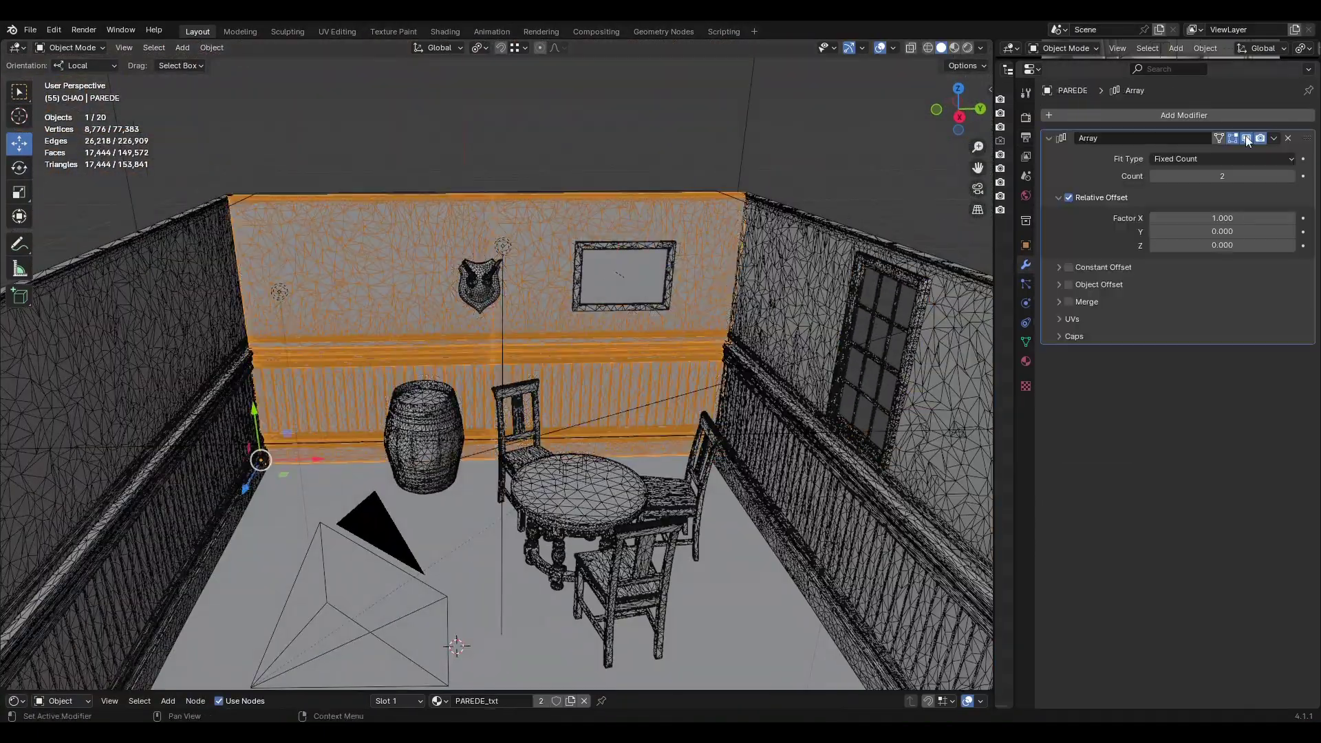
left_click(802, 288)
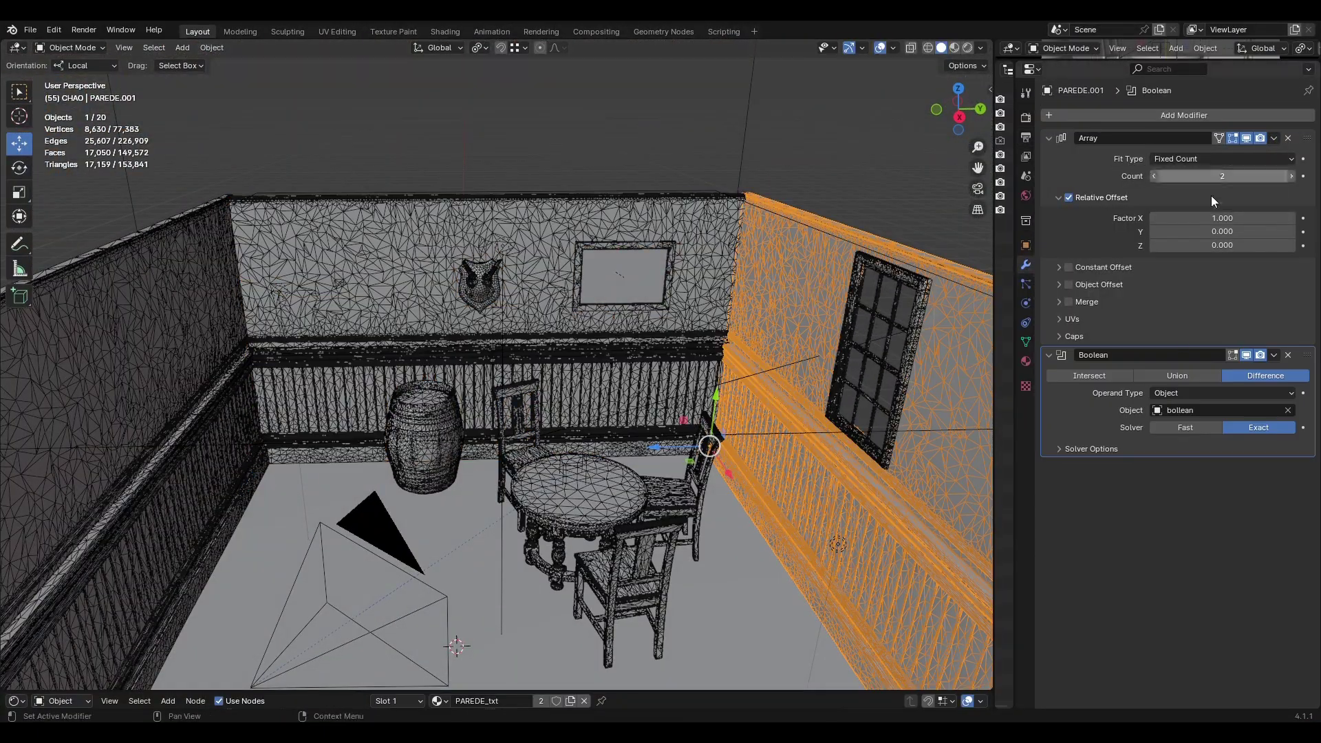
left_click(1249, 356)
key("ctrl+a")
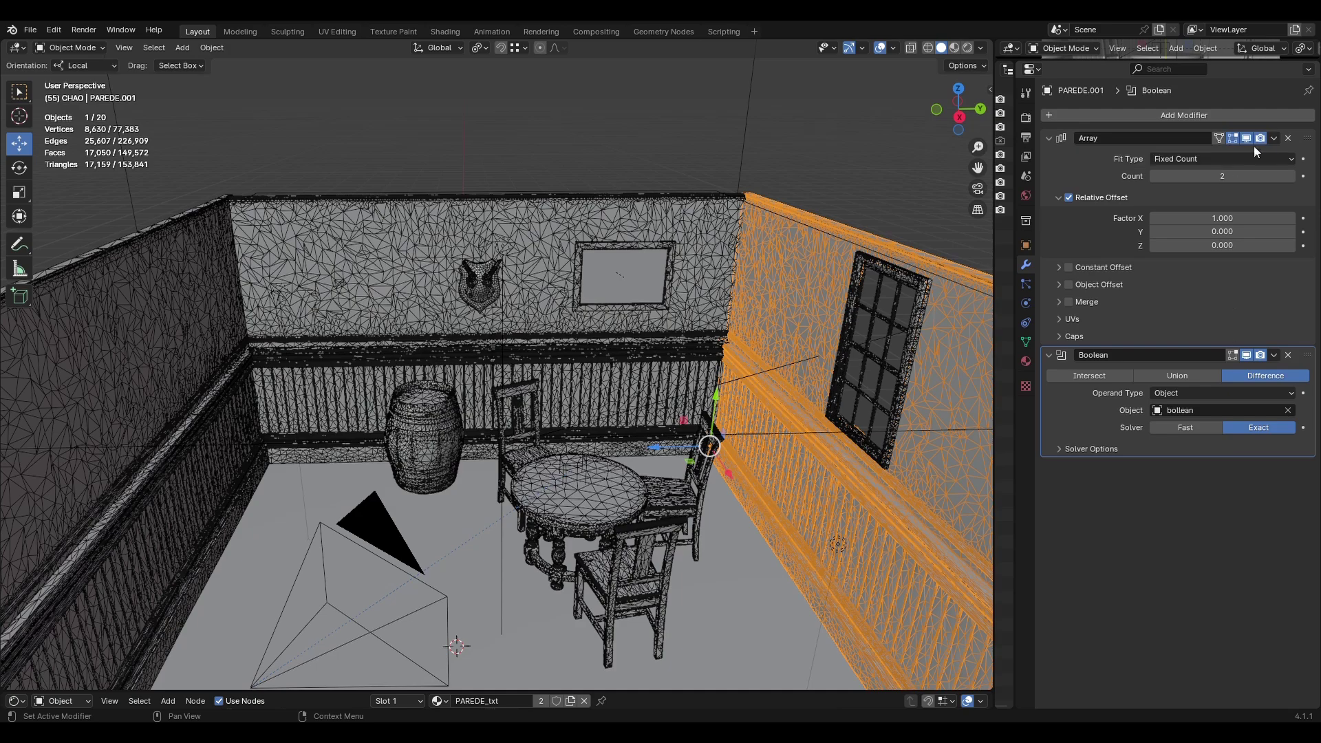
key("ctrl+a")
left_click(1236, 157)
Step: Dismiss the Boolean apply prompt and review the wall's remaining modifier options
left_click(1274, 137)
left_click(1247, 156)
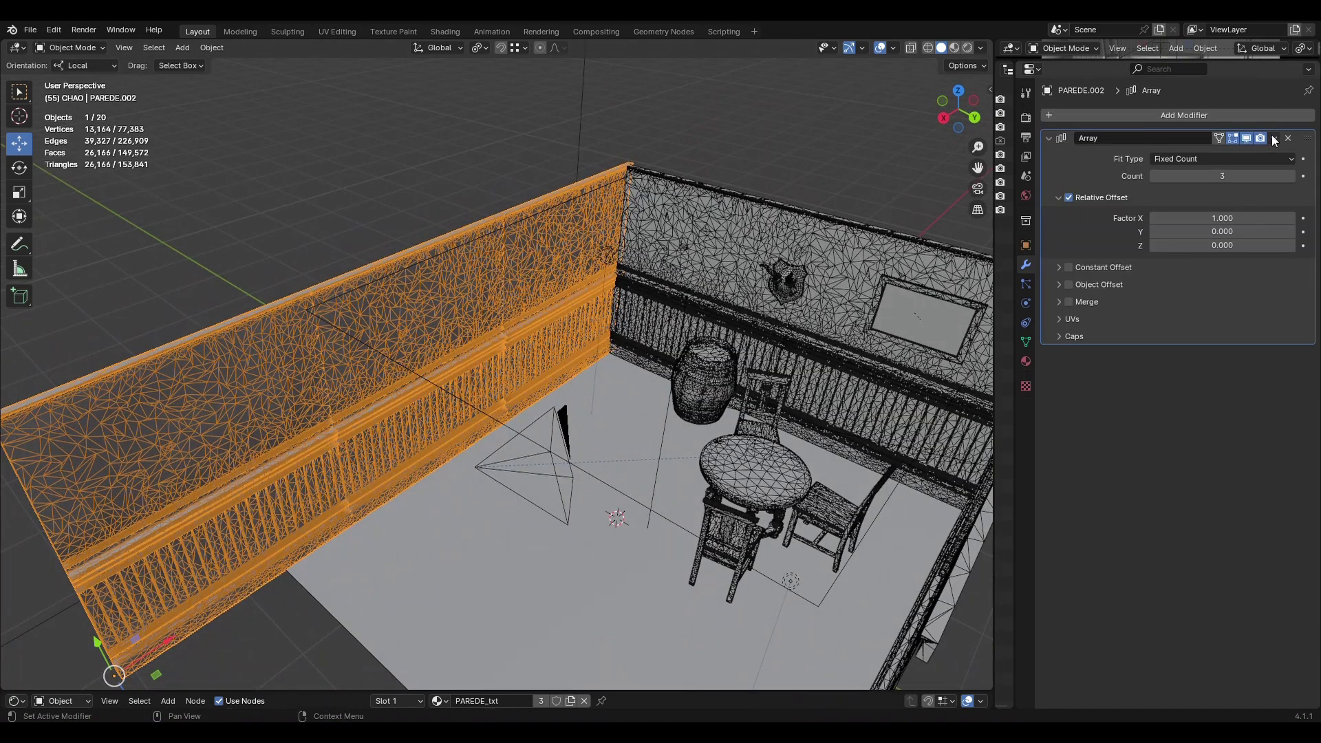
left_click(1274, 138)
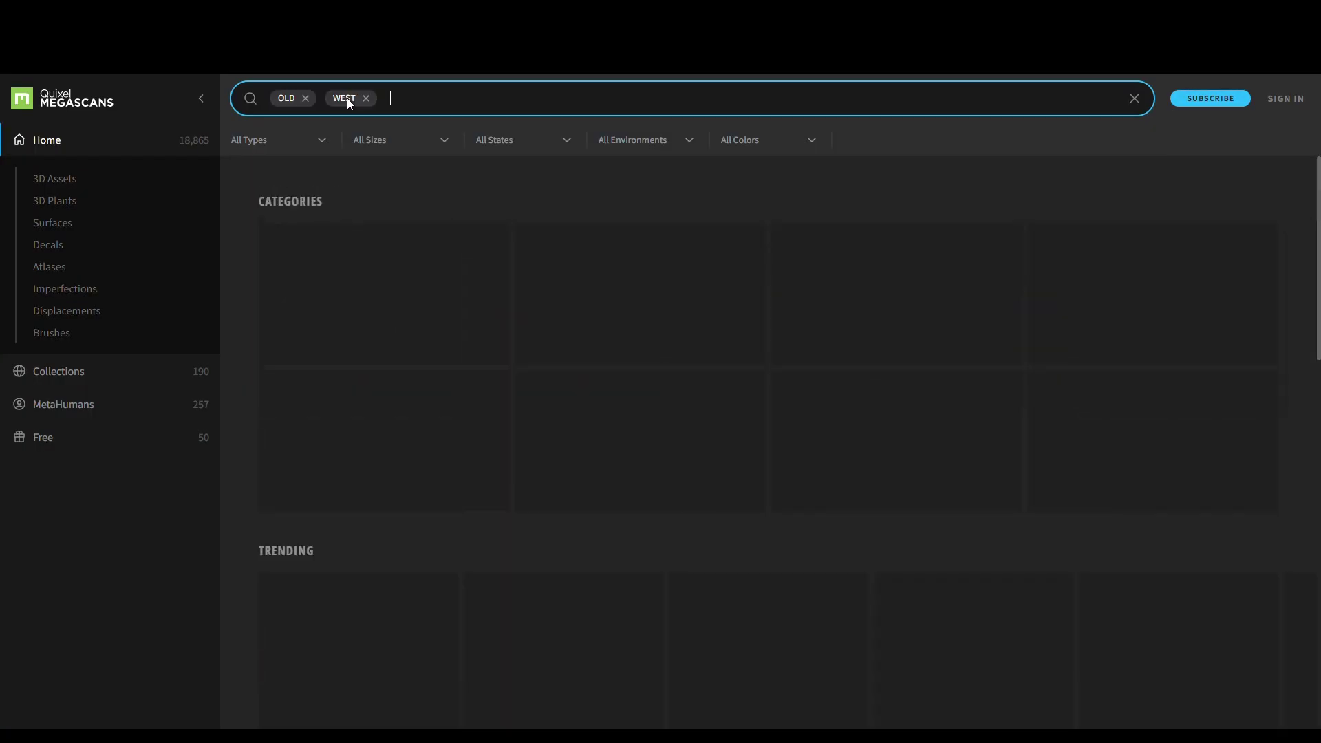
scroll(1285, 417, "down", 5)
scroll(1283, 427, "down", 10)
scroll(790, 422, "down", 10)
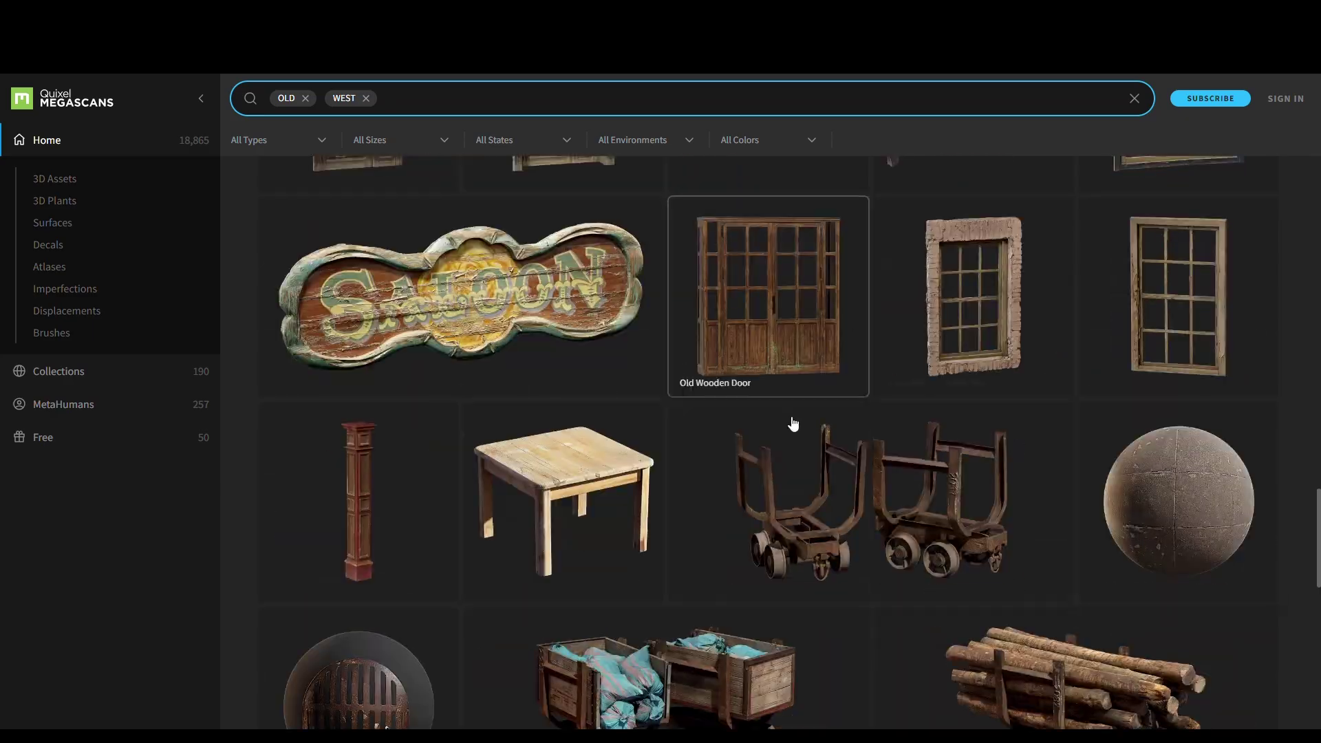
scroll(452, 361, "down", 5)
scroll(452, 360, "up", 2)
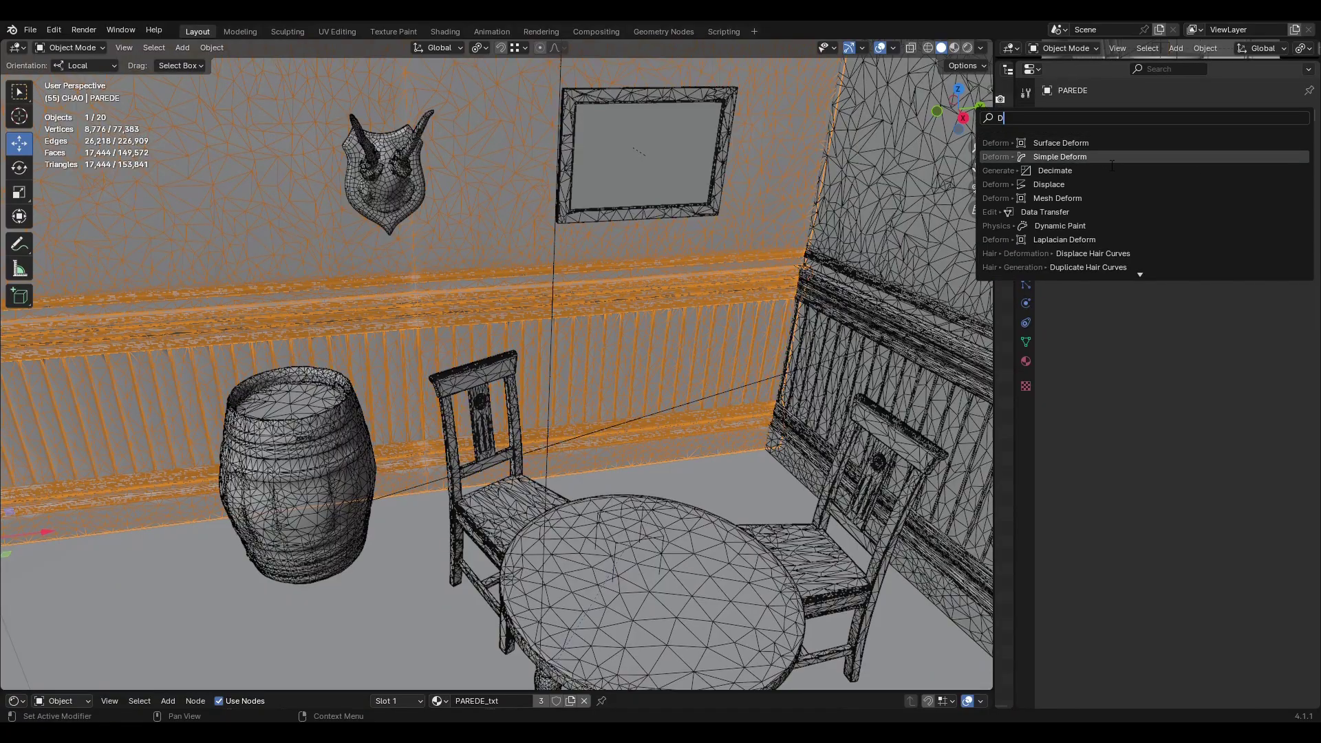
Step: Add Decimate modifiers to the back wall (ratio 0.3551) and the barrel, lowering the barrel's ratio
left_click(1163, 207)
mouse_move(1283, 176)
left_mouse_down()
mouse_move(1201, 177)
mouse_move(1290, 176)
left_mouse_up()
left_click(295, 475)
key("KP_Decimal")
left_click(1183, 115)
left_click(1163, 206)
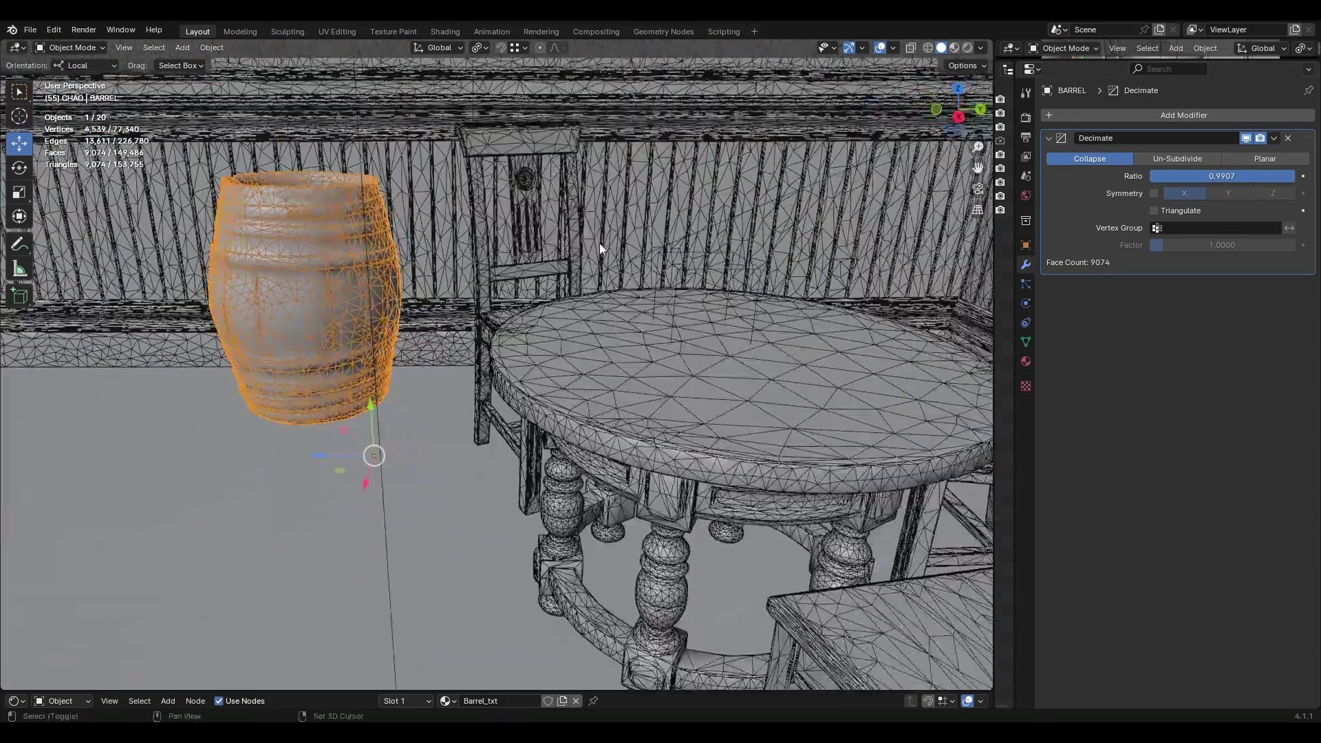
Step: Add a Decimate modifier to the chair and set its ratio to 0.7430
left_click(544, 271)
key("KP_Decimal")
left_click(1183, 114)
left_click(1162, 207)
left_click_drag(1222, 176, 1178, 176)
middle_click_drag(513, 282, 573, 308)
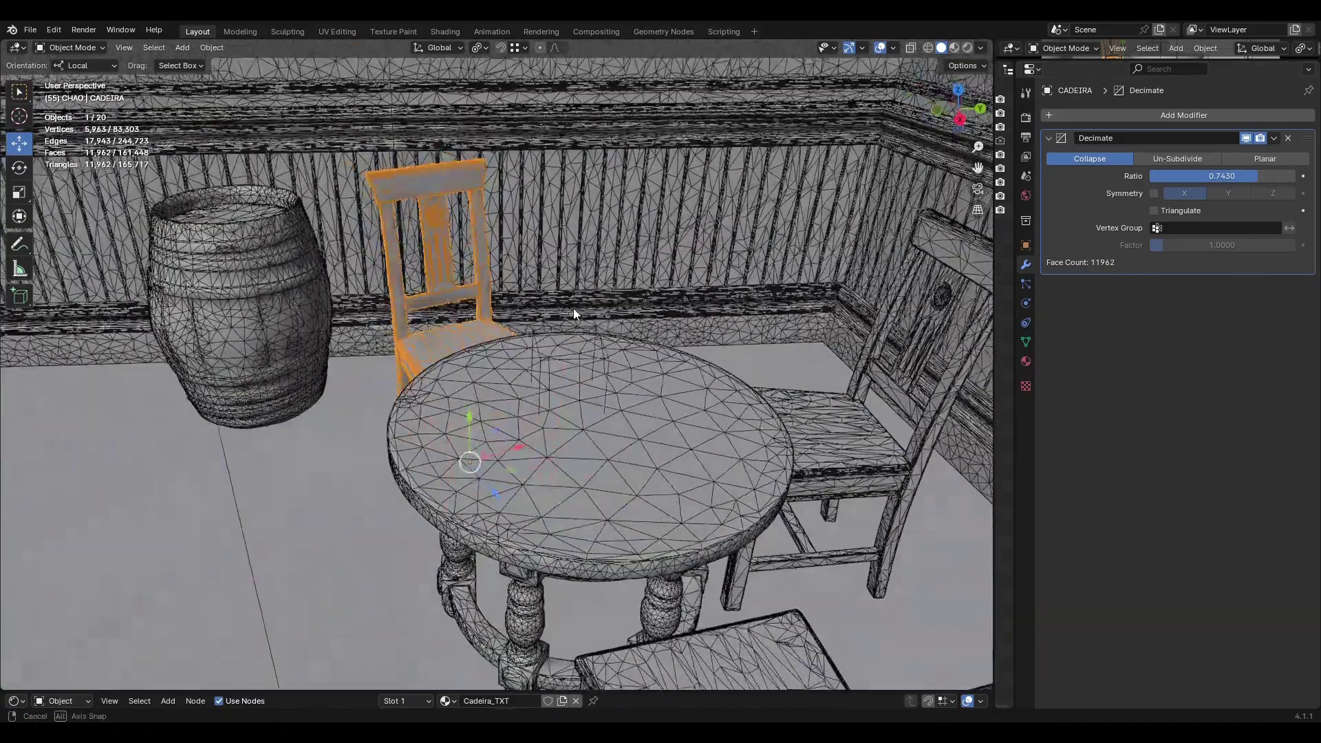
Step: Reselect the barrel, orbit to a higher room view, and select the back wall PAREDE
left_click(238, 310)
mouse_move(237, 309)
middle_mouse_down()
mouse_move(509, 353)
mouse_move(409, 413)
middle_mouse_up()
left_click(409, 412)
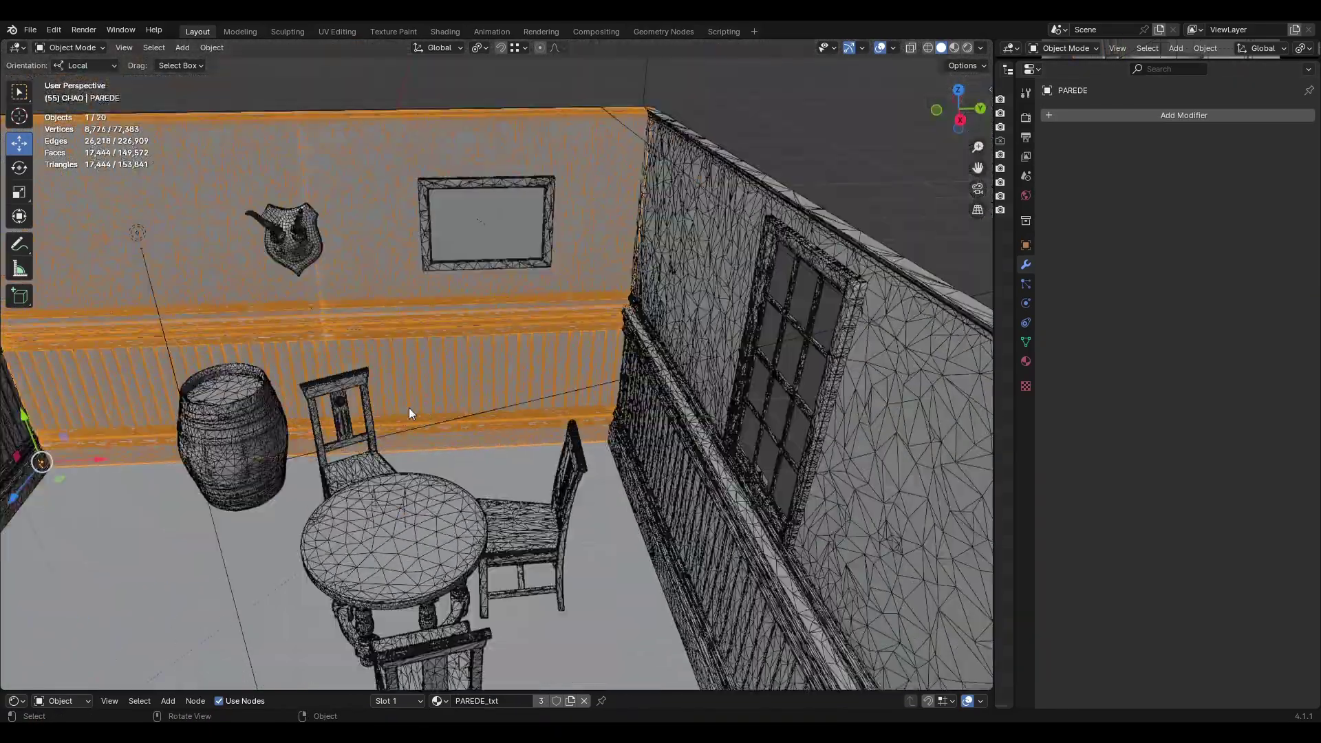